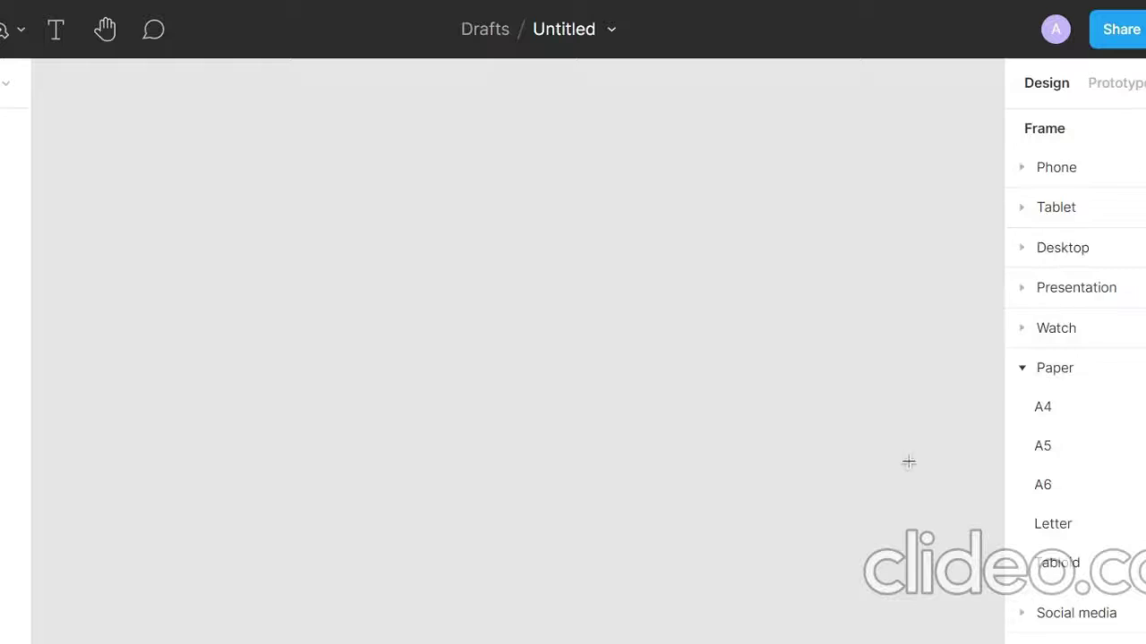
Give the top bar rectangle a light green DCFFDB fill
left_click(1108, 573)
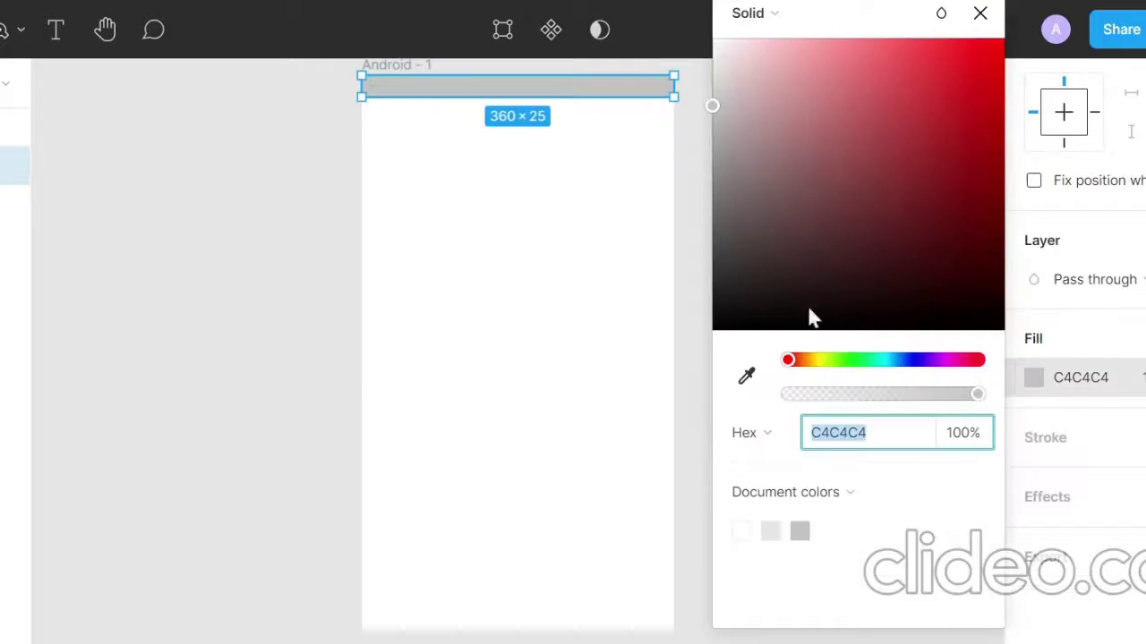
type("DCFFDB")
left_click(473, 90)
Duplicate the rectangle and give the copy a pale mint background fill
key("ctrl+c")
key("ctrl+v")
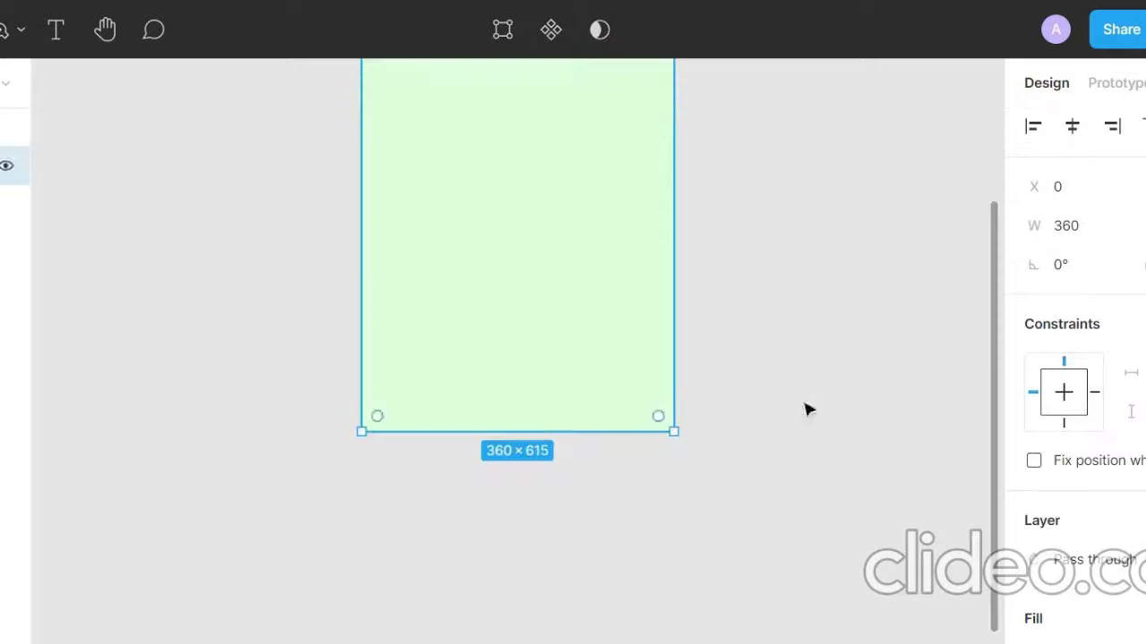
scroll(1074, 358, "down", 3)
left_click(1033, 377)
mouse_move(846, 360)
left_mouse_down()
mouse_move(892, 359)
mouse_move(867, 360)
left_mouse_up()
left_click(778, 41)
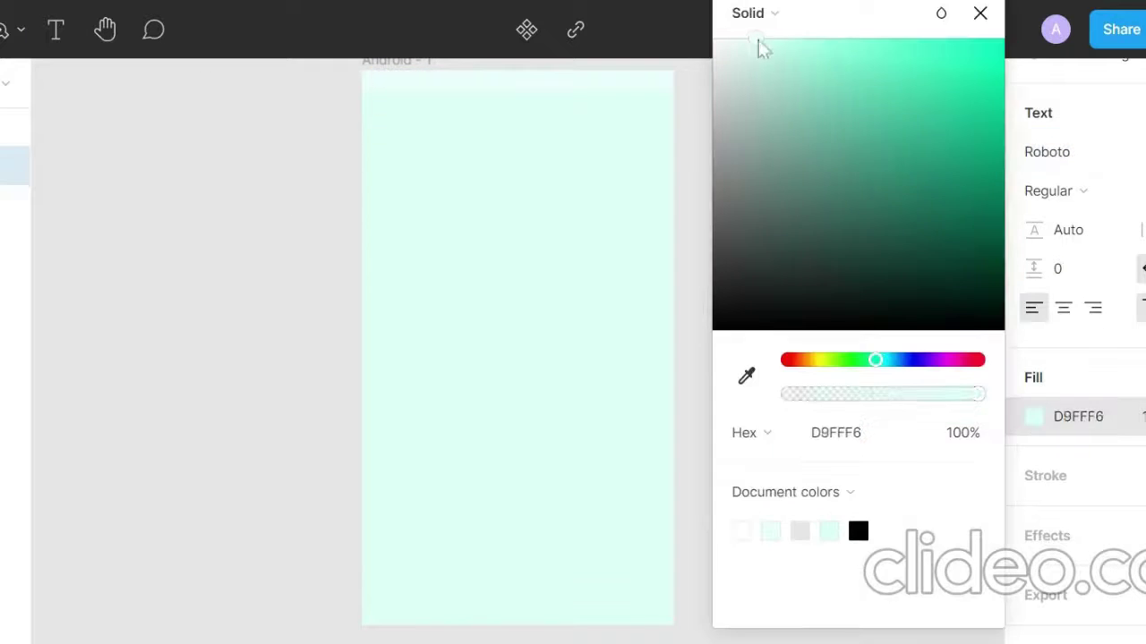
Raise the Messages heading and add share and three-dot icons at the top right
left_click(844, 238)
left_click_drag(452, 141, 452, 129)
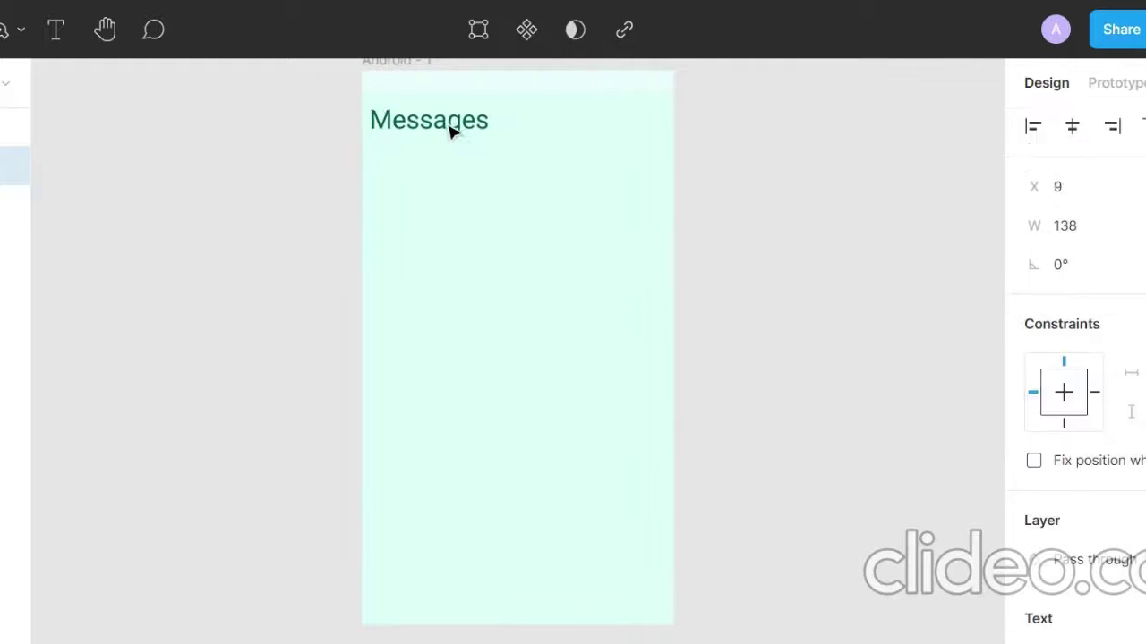
left_click(797, 209)
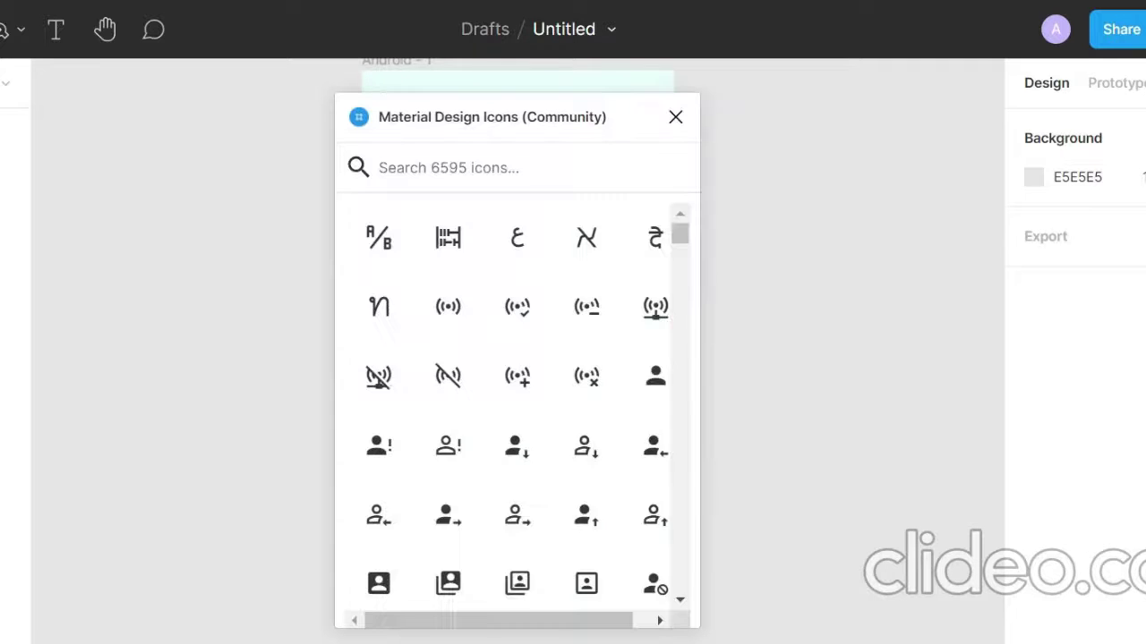
type("menu")
mouse_move(654, 302)
left_mouse_down()
mouse_move(512, 344)
mouse_move(614, 199)
left_mouse_up()
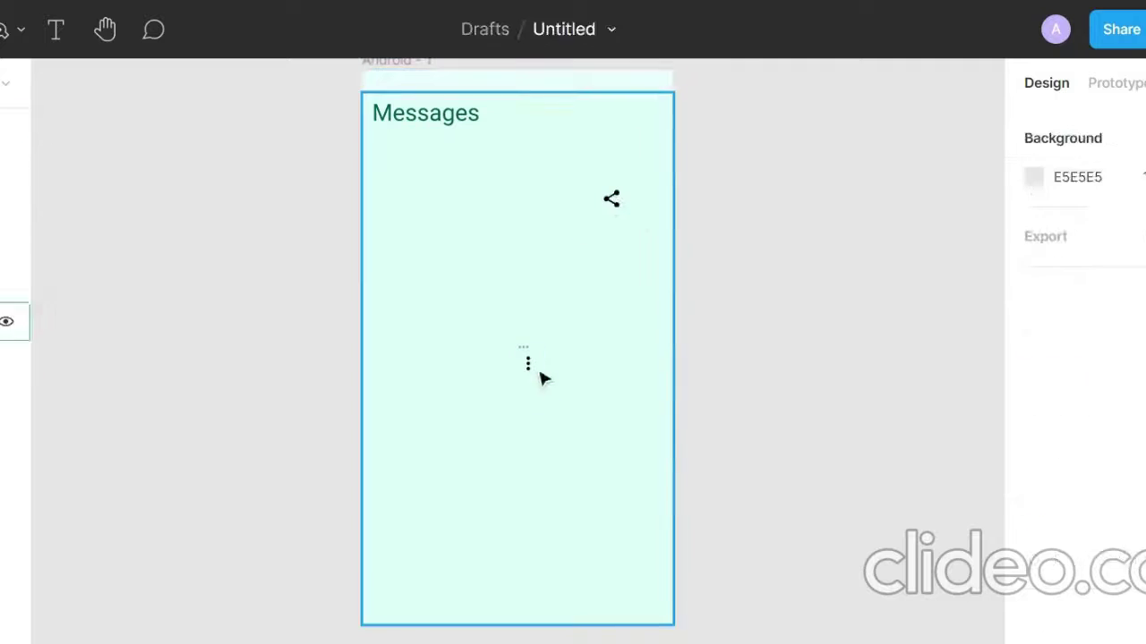
left_click_drag(527, 361, 644, 200)
Colour both header icons green and set the Messages heading in Numans
left_click(646, 201)
left_click(611, 199, "shift")
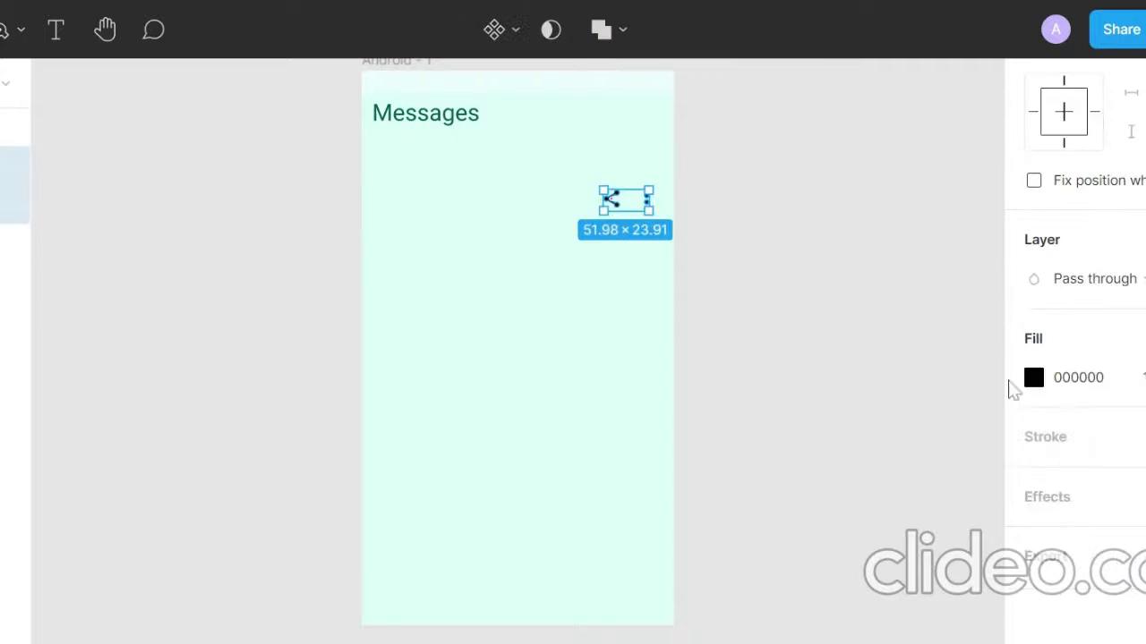
left_click(1033, 376)
left_click(885, 529)
key("Escape")
key("Escape")
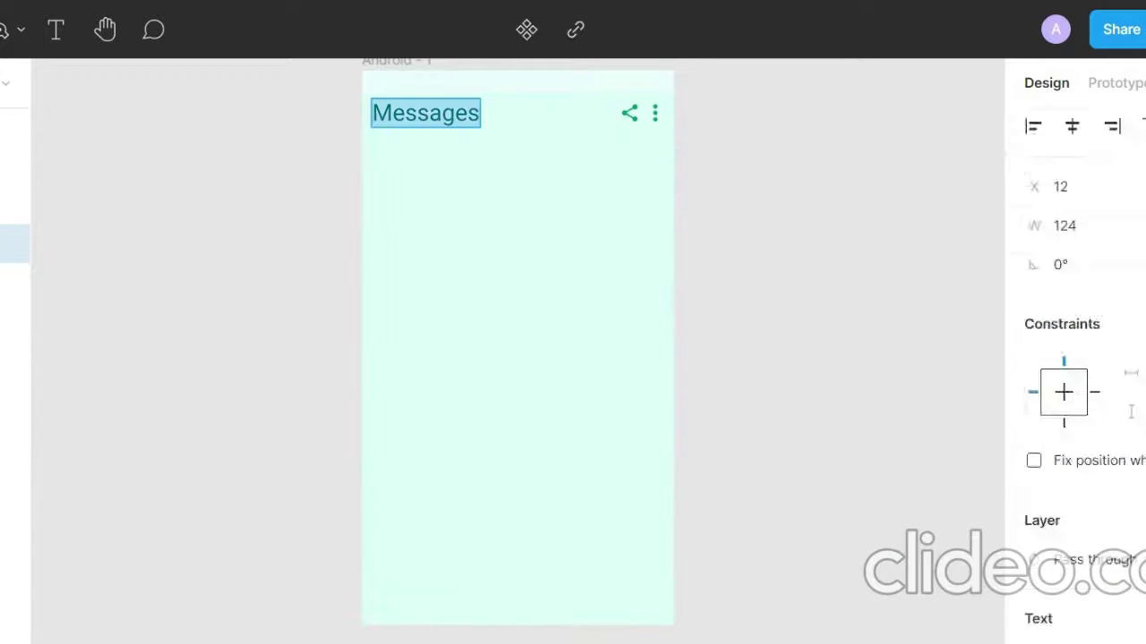
key("Return")
left_click(776, 307)
Draw the search bar under Messages with a drop shadow and pale teal fill
left_click_drag(382, 141, 638, 182)
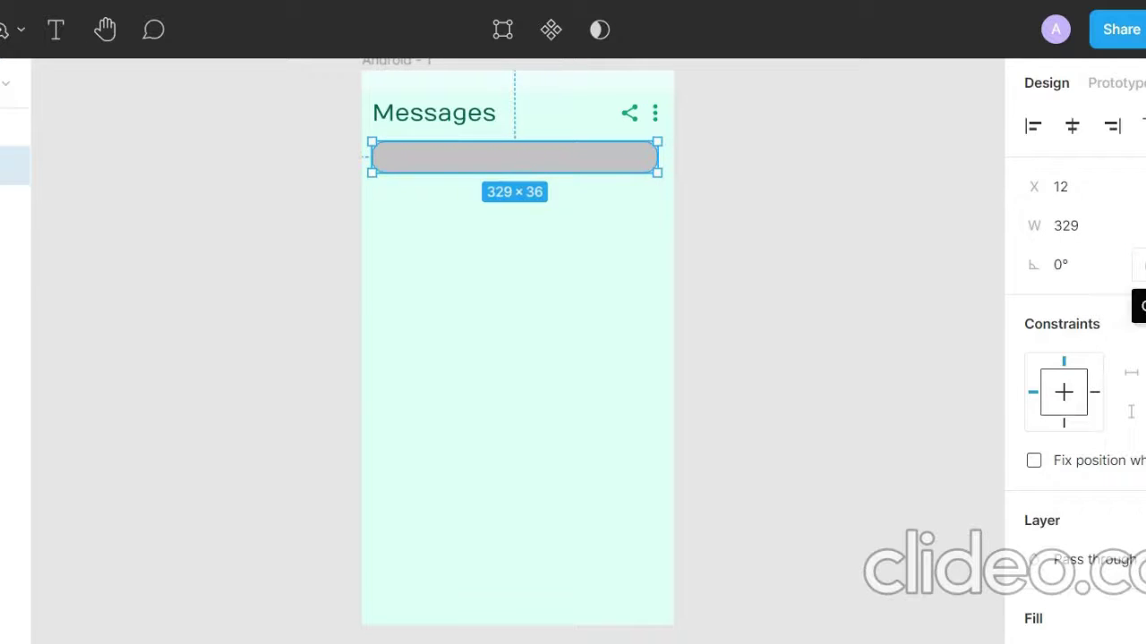
scroll(1048, 403, "down", 3)
left_click(1033, 535)
left_click(1033, 377)
left_click(799, 531)
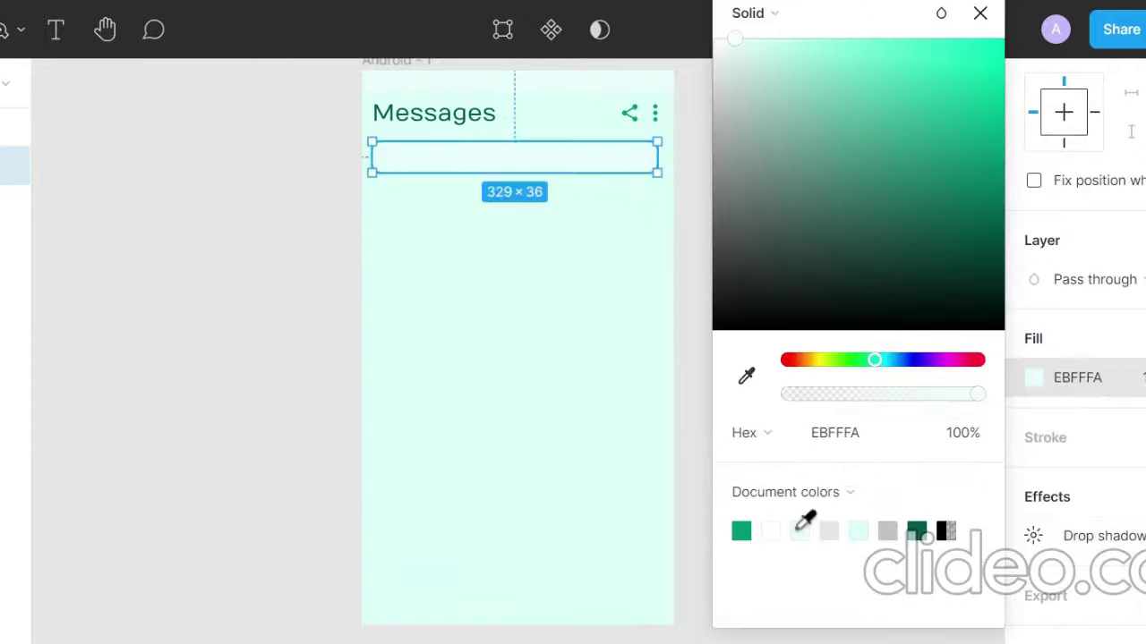
Add teal 'Search' placeholder text inside the search bar
left_click(55, 30)
left_click(397, 165)
type("Search")
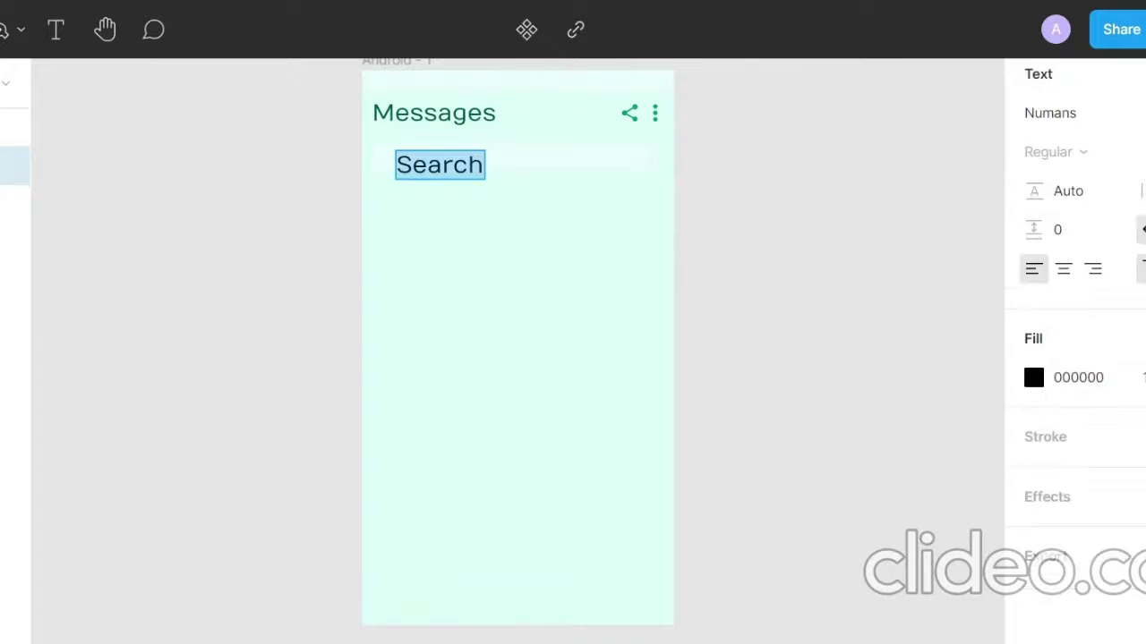
key("Escape")
left_click_drag(440, 161, 429, 161)
left_click(1033, 377)
left_click(939, 114)
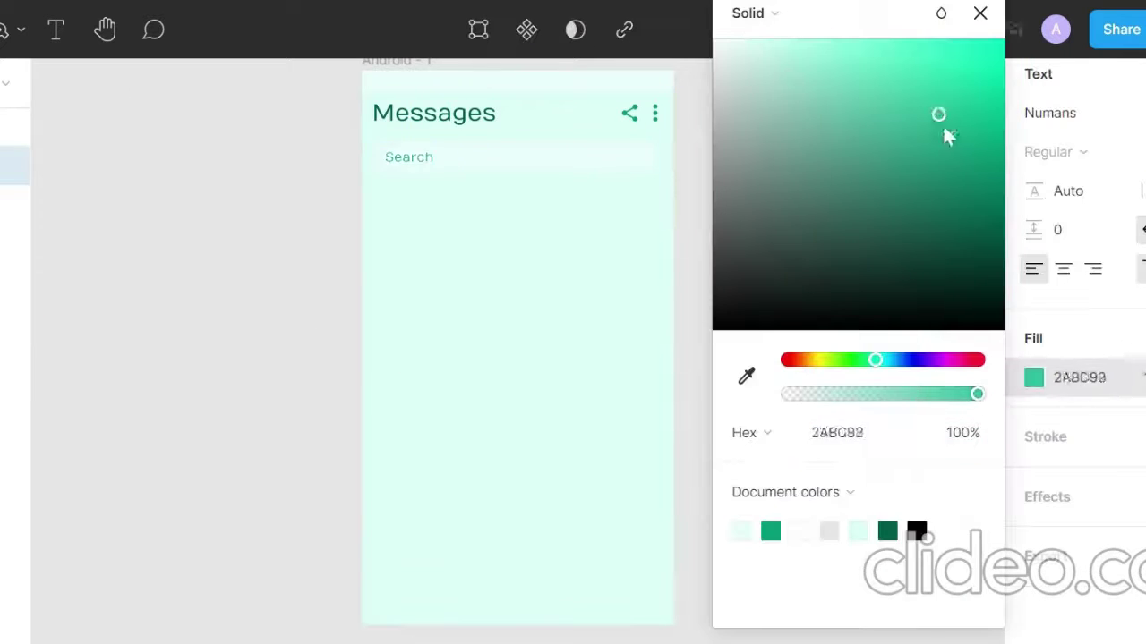
Insert a magnifier icon from the icon plugin at the search bar's end
right_click(179, 176)
left_click(641, 297)
left_click_drag(376, 239, 636, 158)
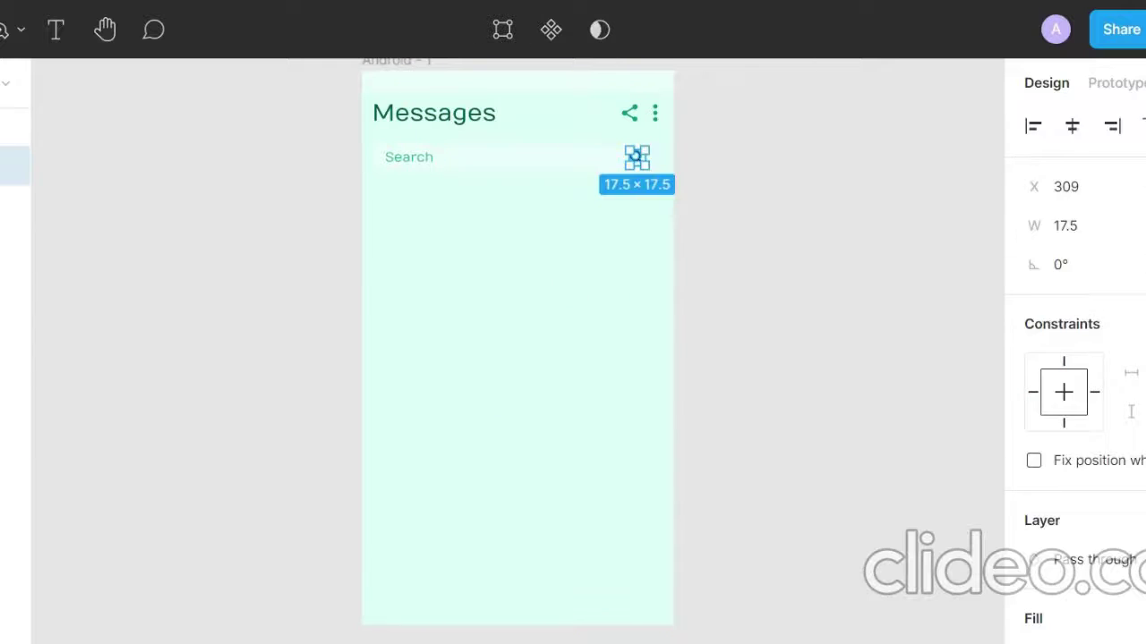
left_click(168, 385)
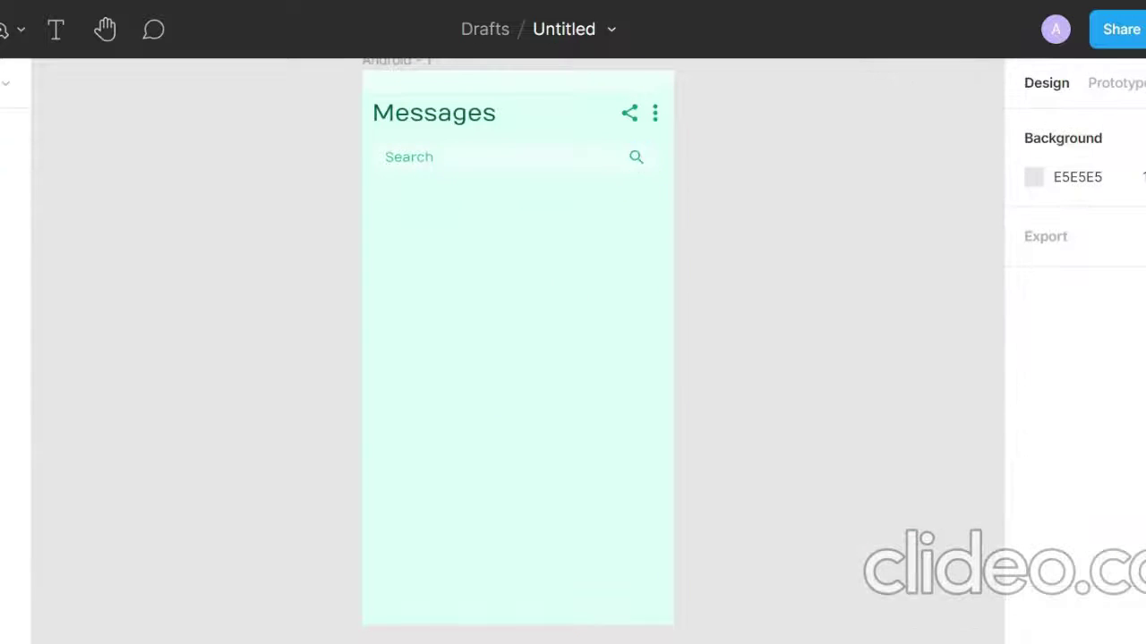
Create the chat cards below the search bar and draw a grey circular avatar
left_click_drag(460, 158, 491, 230)
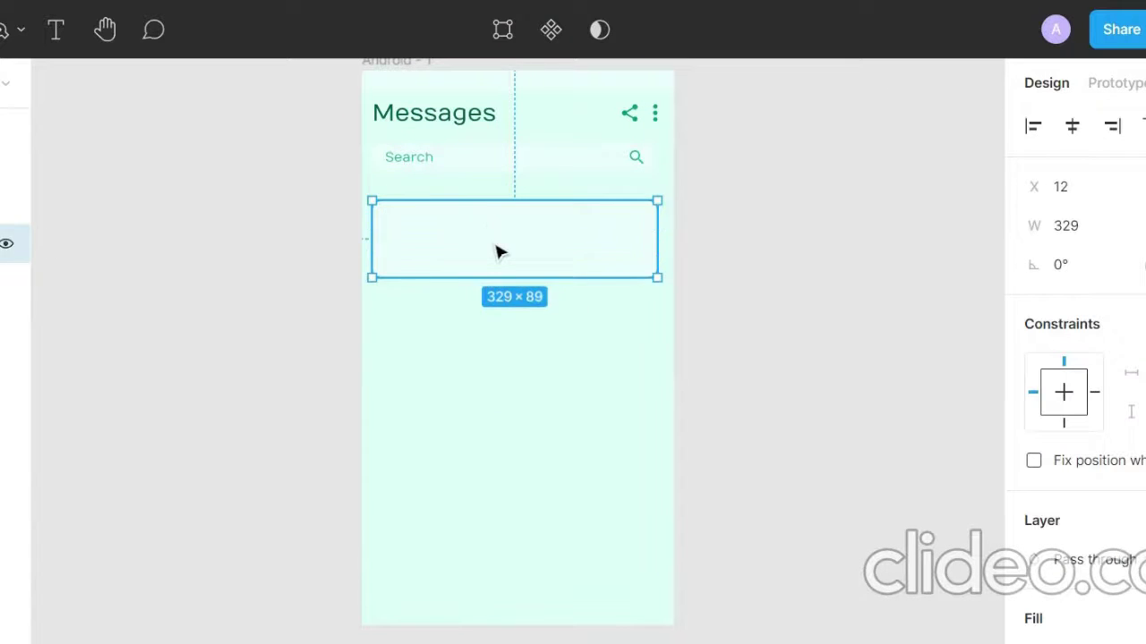
key("ctrl+v")
key("shift+a")
left_click(750, 499)
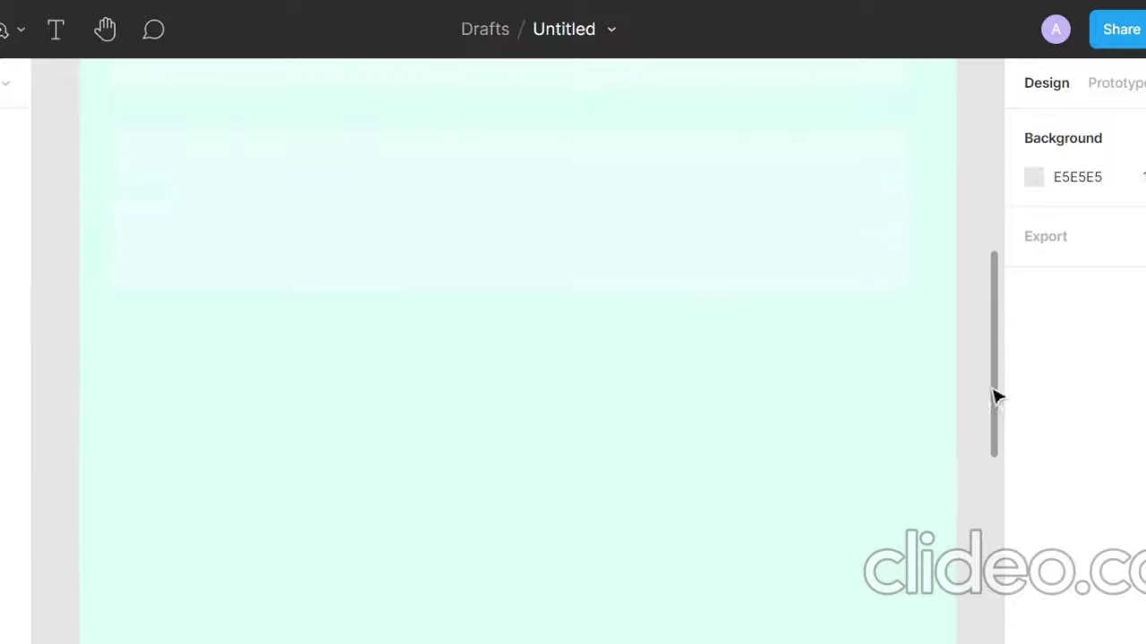
left_click_drag(142, 189, 237, 284)
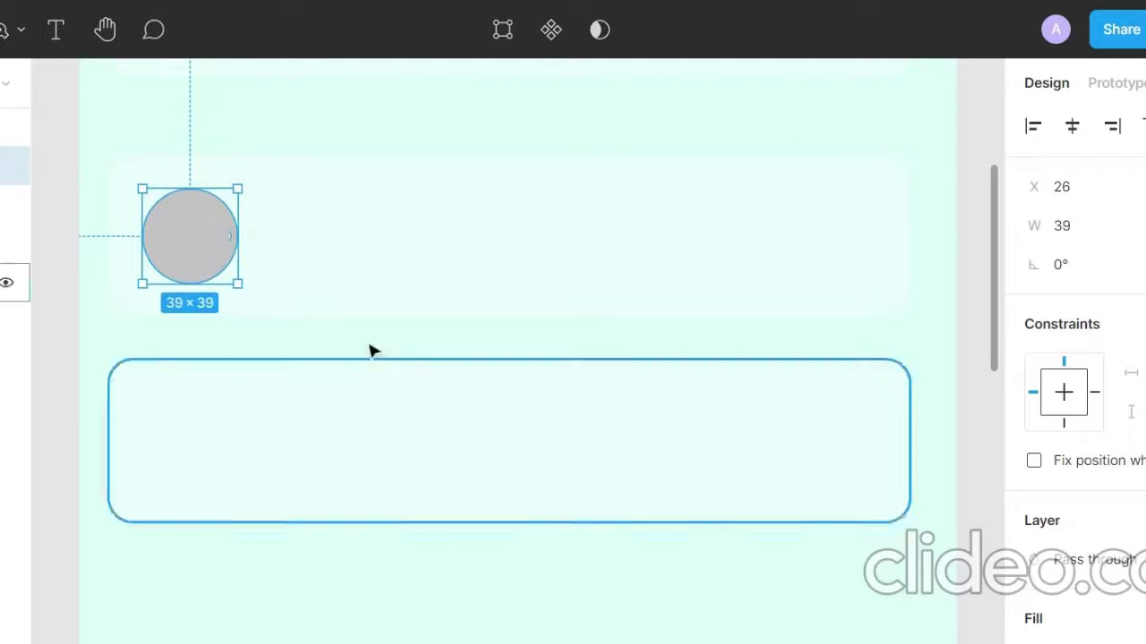
Add the Harry Potter name label and a small unread badge showing 2
key("t")
left_click(300, 204)
type("Harry Potter")
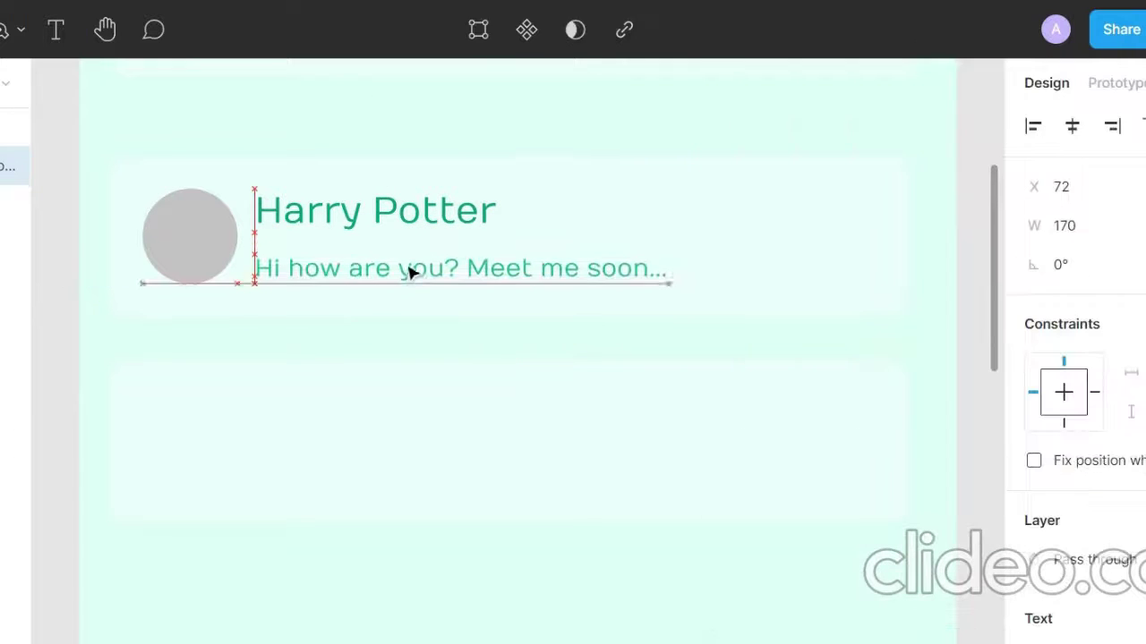
left_click_drag(822, 143, 850, 171)
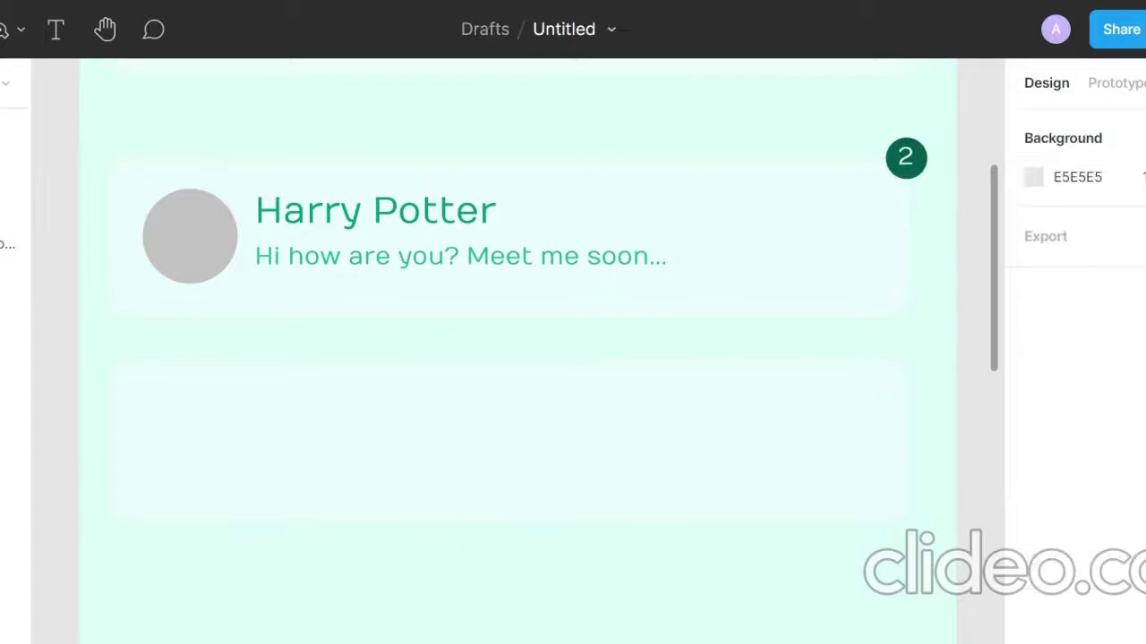
key("t")
left_click(750, 298)
type("2 hrs ago")
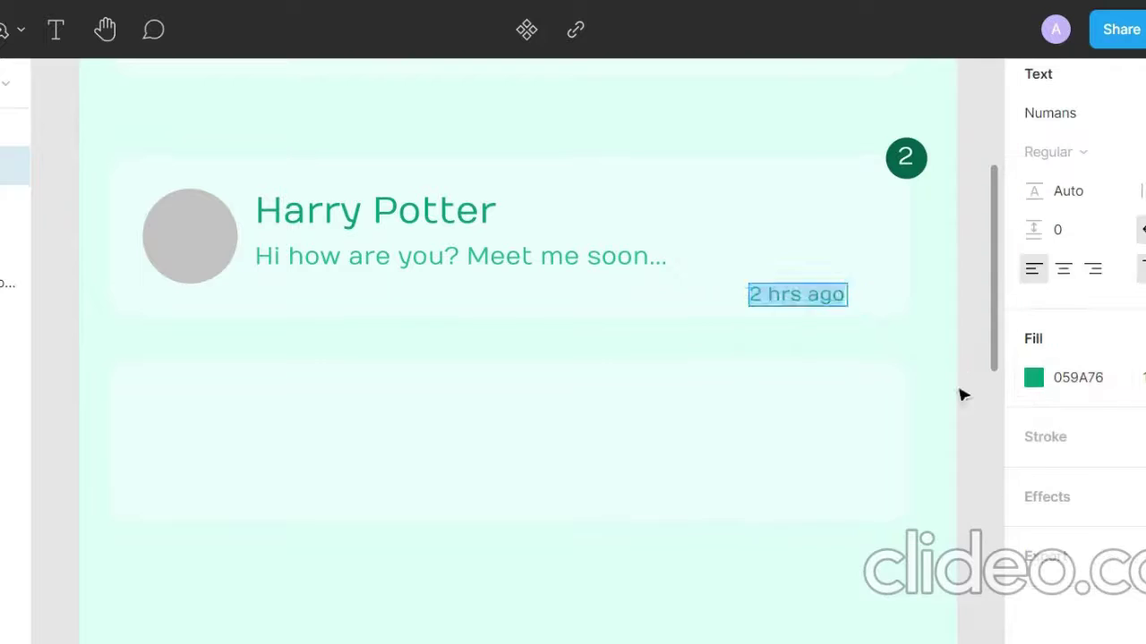
Align '2 hrs ago' with the preview and recolour it a paler mint
left_click_drag(855, 315, 867, 262)
left_click(975, 486)
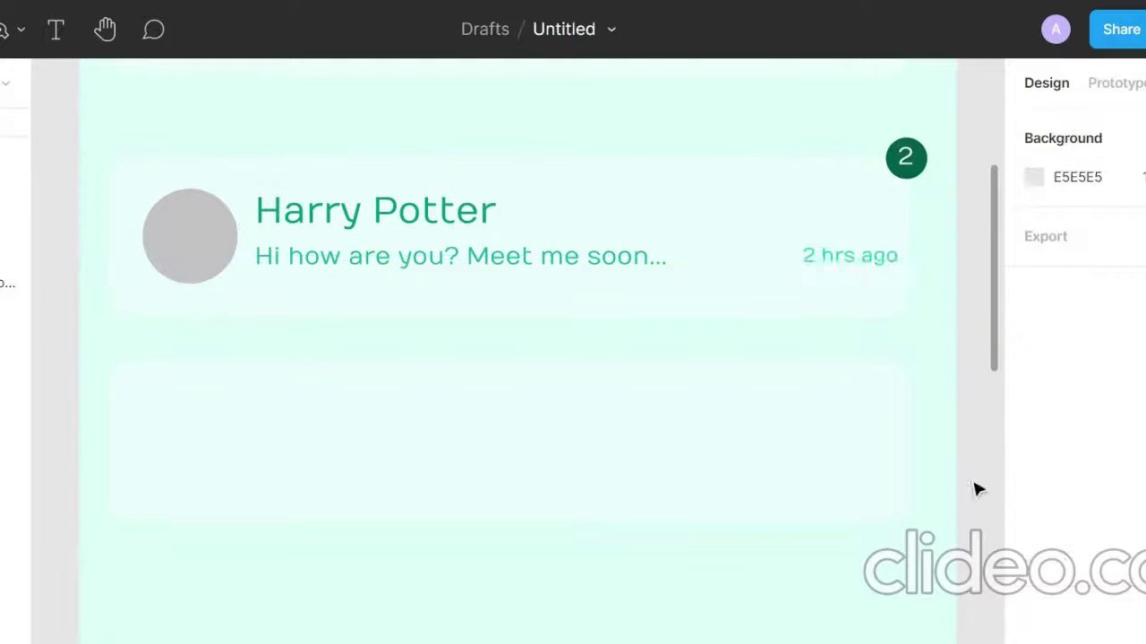
left_click(849, 253)
left_click(1033, 376)
left_click(740, 531)
left_click(835, 432)
left_click(59, 314)
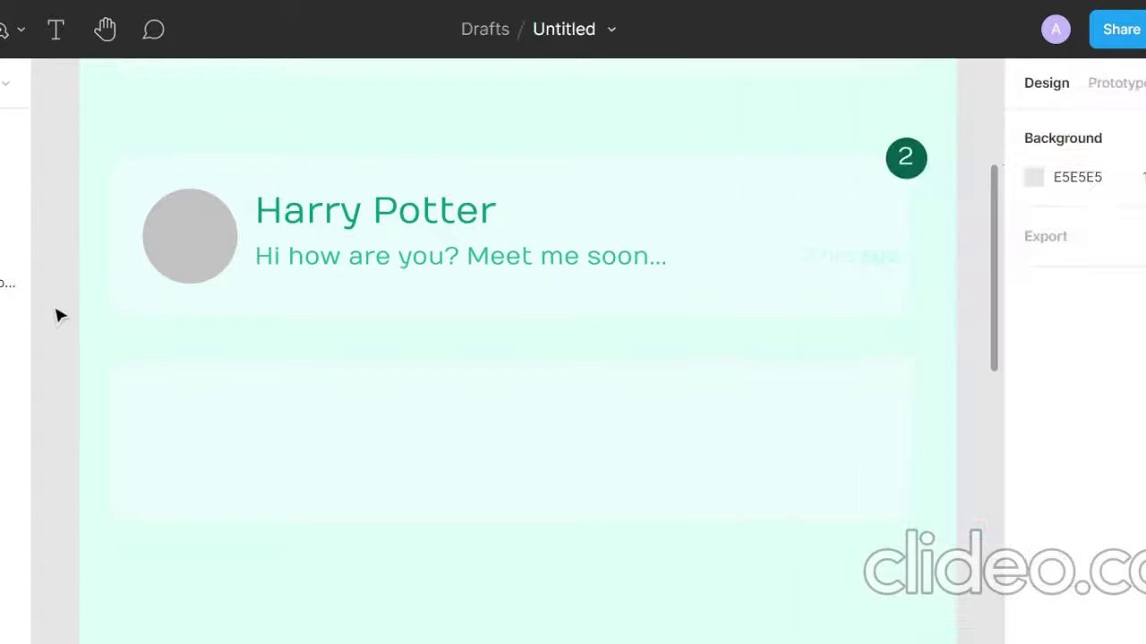
left_click(850, 254)
left_click(1034, 377)
left_click(827, 39)
key("Escape")
Copy the chat row into the Hermione card and paste a third row below
left_click(223, 236)
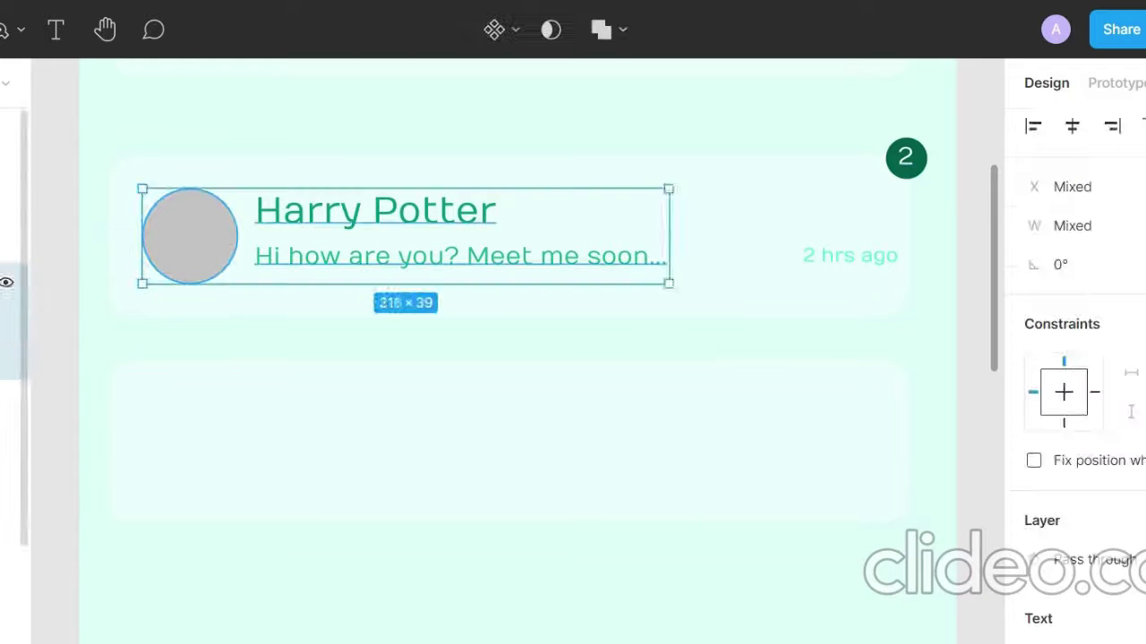
key("ctrl+c")
key("ctrl+v")
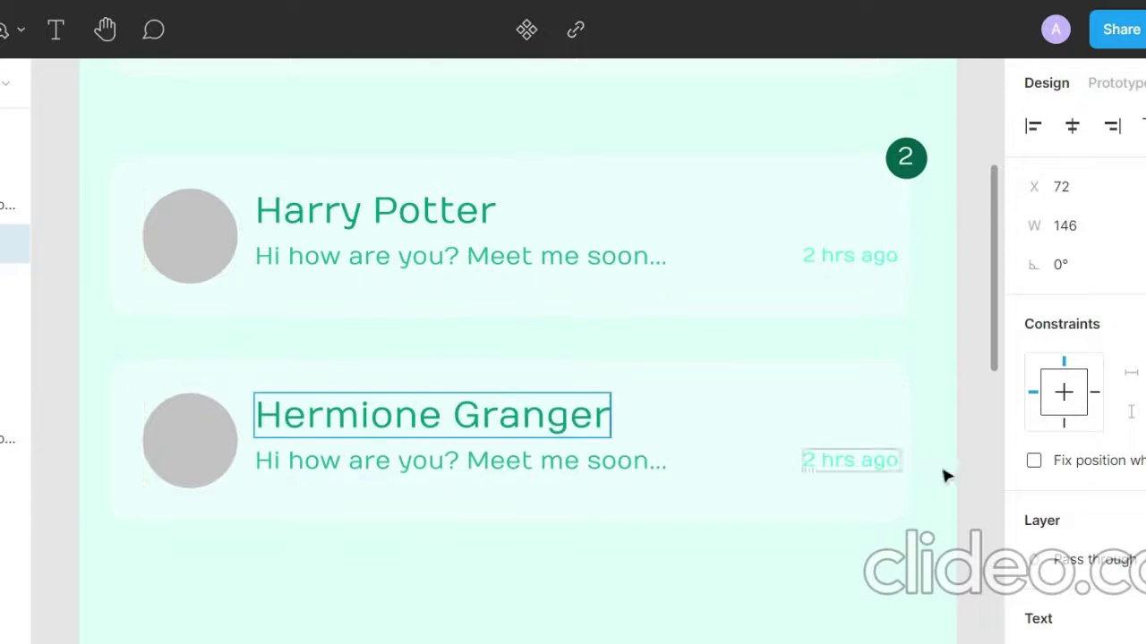
left_click(988, 488)
scroll(988, 487, "down", 4)
left_click(872, 284)
key("ctrl+c")
key("ctrl+v")
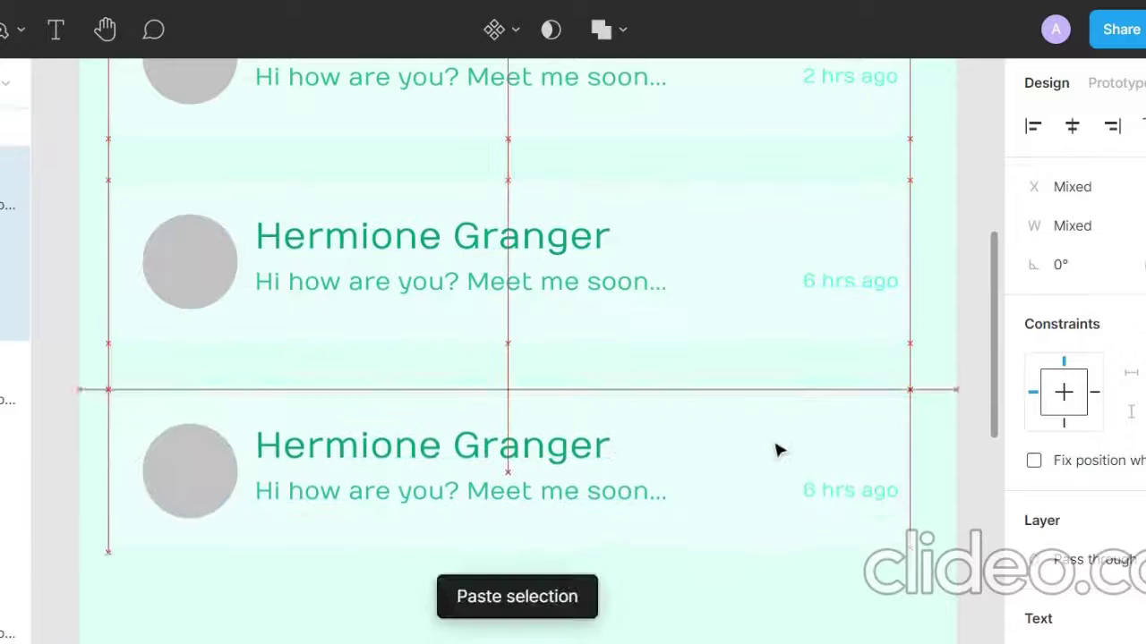
Rename the third row's contact to 'Ron Weasly' and open the Unsplash plugin
double_click(531, 452)
type("Ron Weasly")
key("Escape")
key("shift+1")
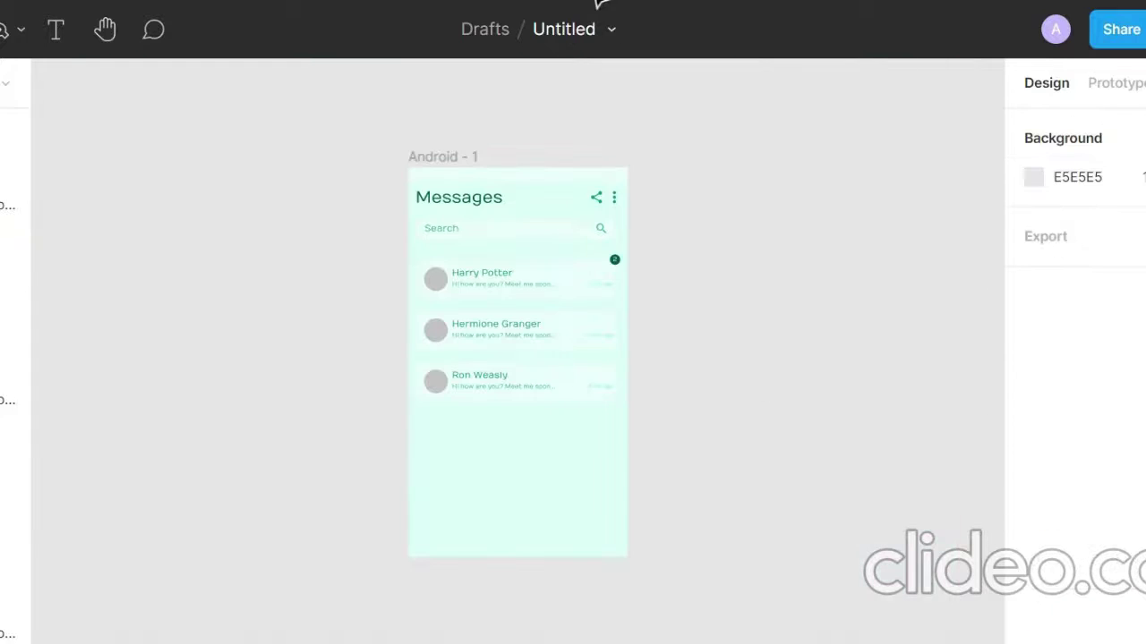
key("ctrl+alt+p")
Search Unsplash for 'harry potter' and 'woman' photos
type("harry")
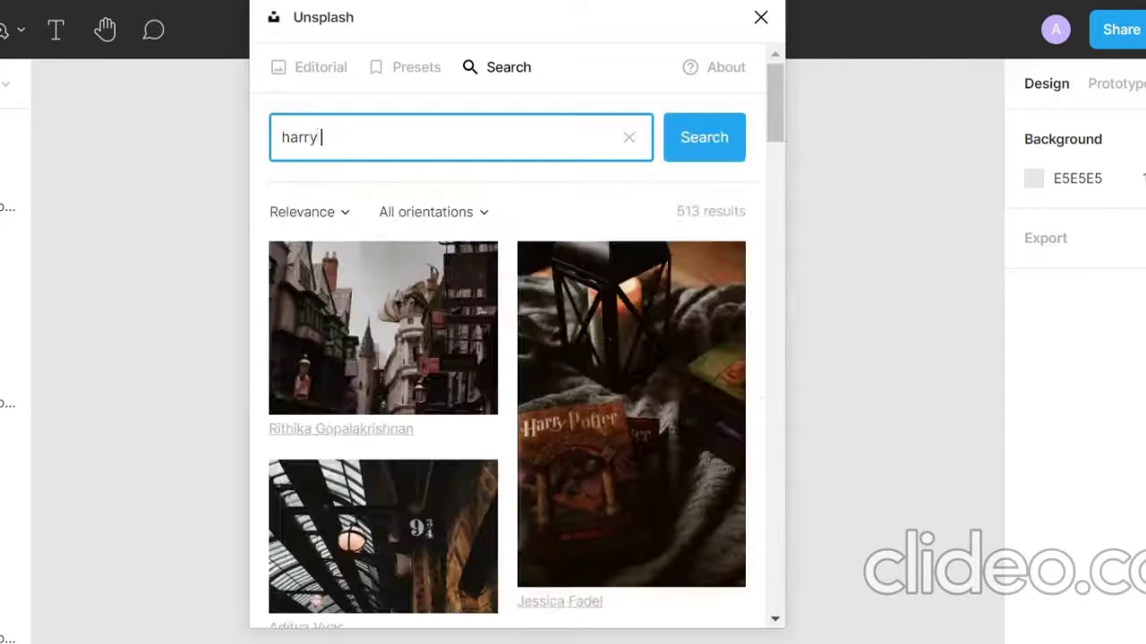
type(" potter")
scroll(780, 291, "down", 3)
type("woman")
key("Return")
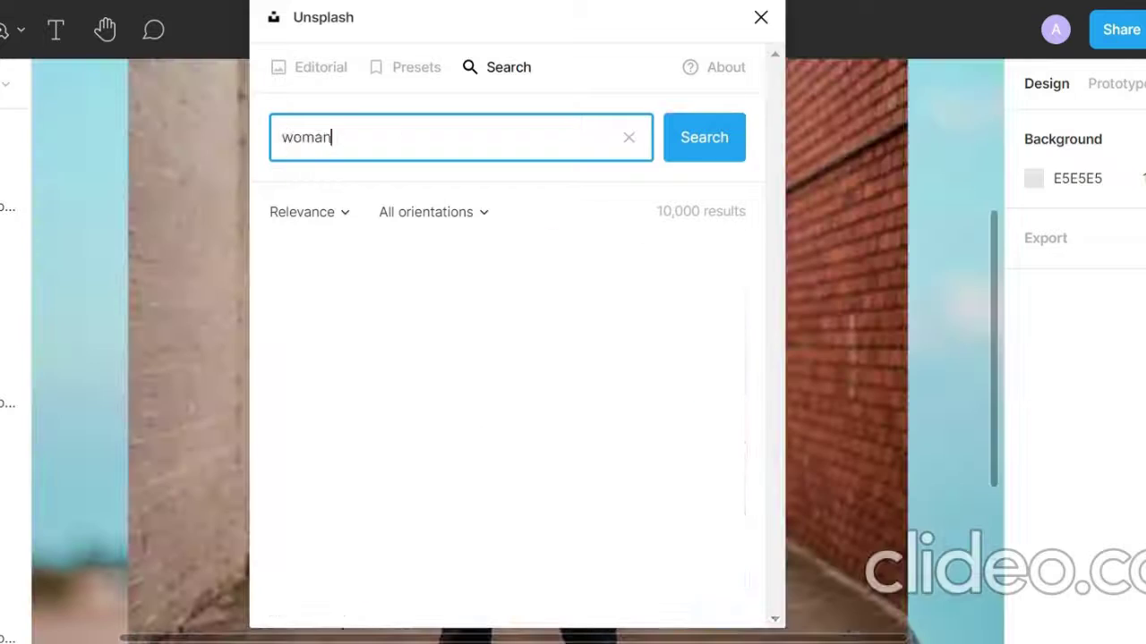
left_click(761, 20)
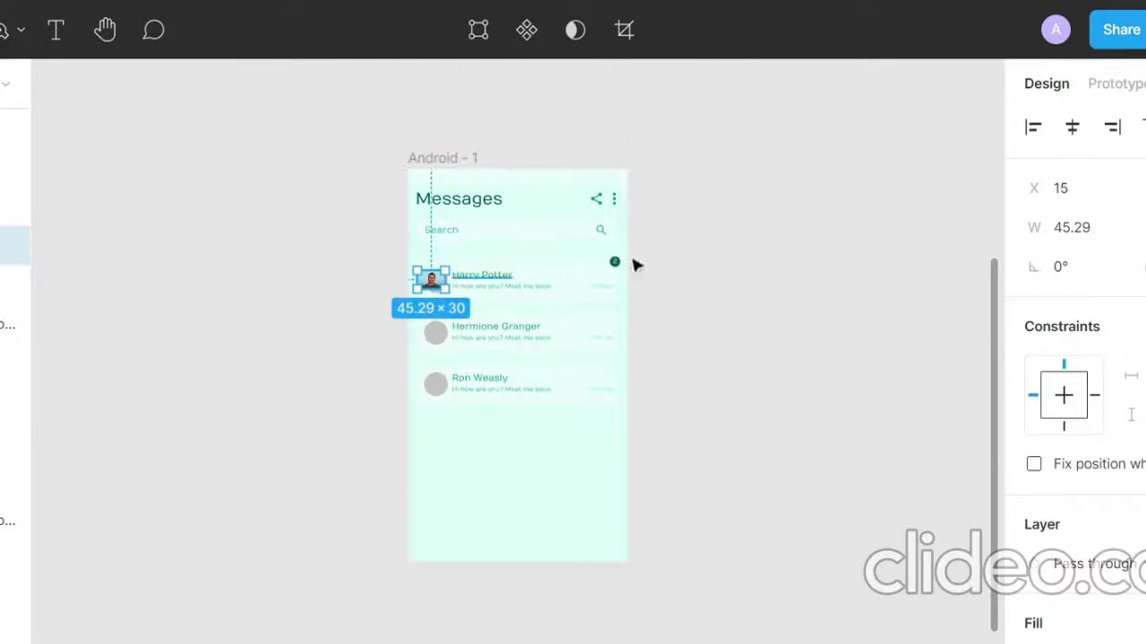
Enlarge Harry's avatar photo and place the woman's photo on Hermione's avatar
scroll(449, 285, "up", 3)
left_click_drag(449, 291, 381, 218)
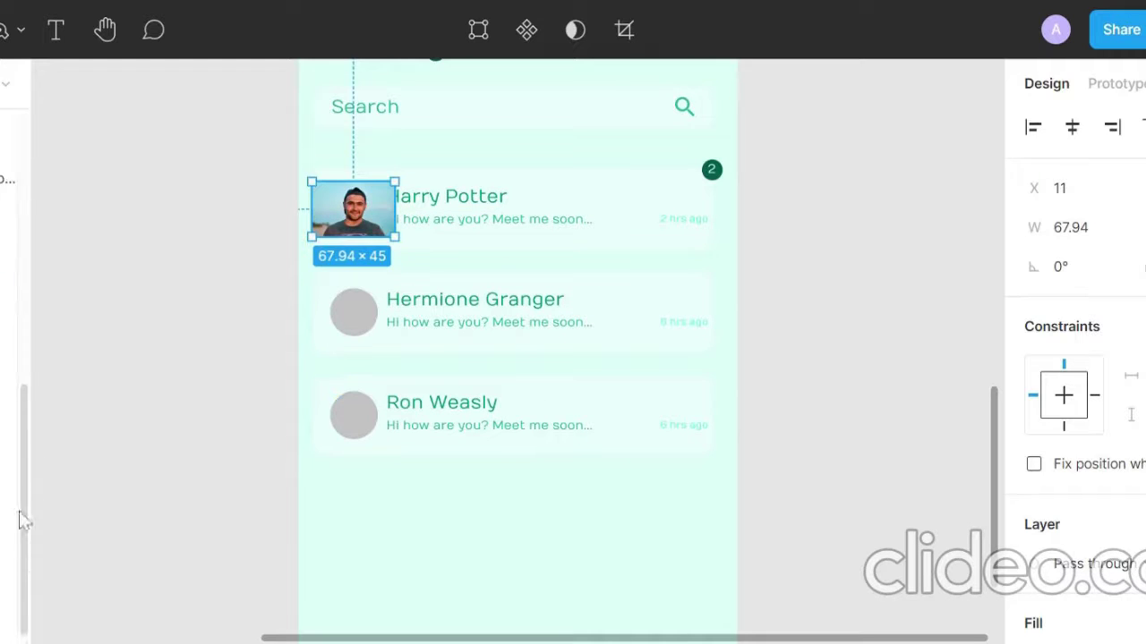
left_click(959, 474)
key("shift+1")
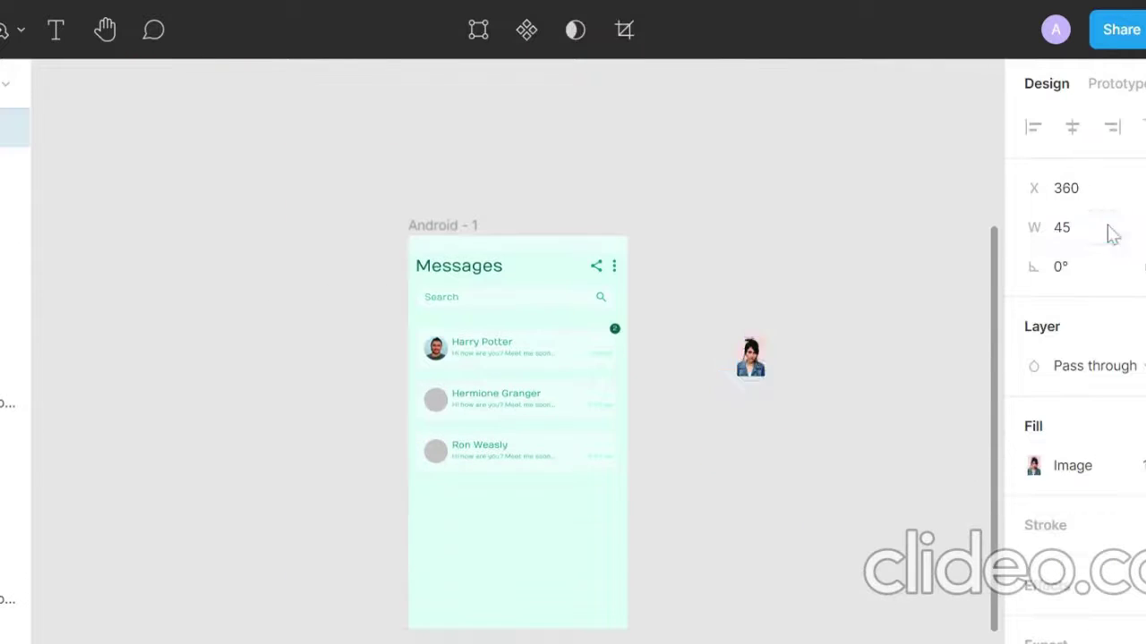
left_click_drag(757, 370, 443, 407)
left_click(435, 394)
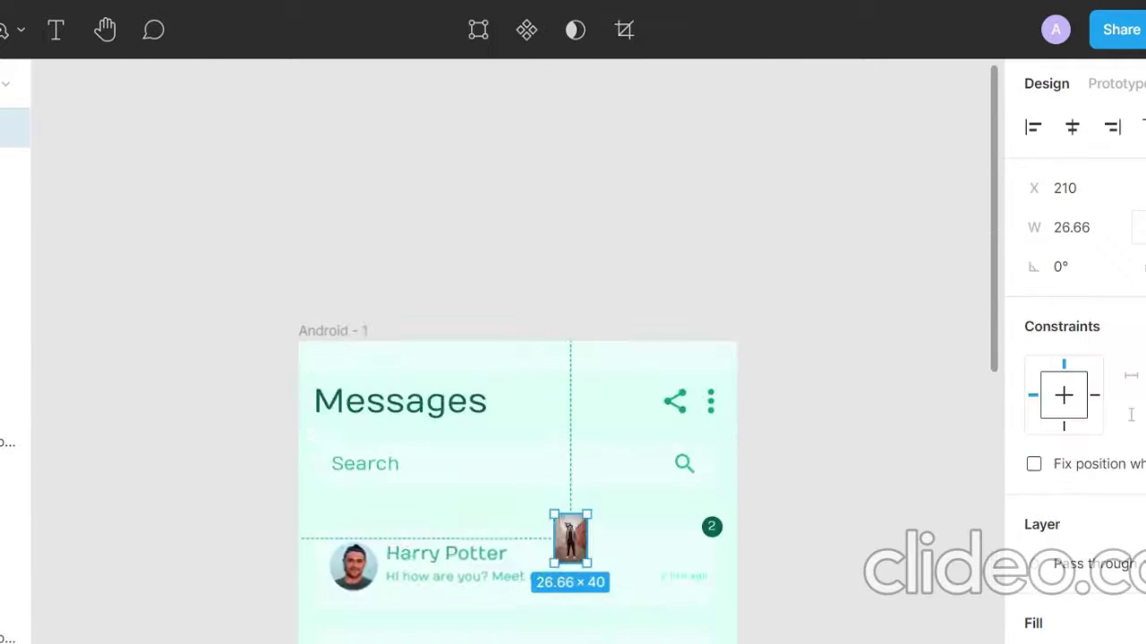
Set Ron's photo width to 4 and draw a bar across the frame bottom
left_click(1100, 231)
type("45")
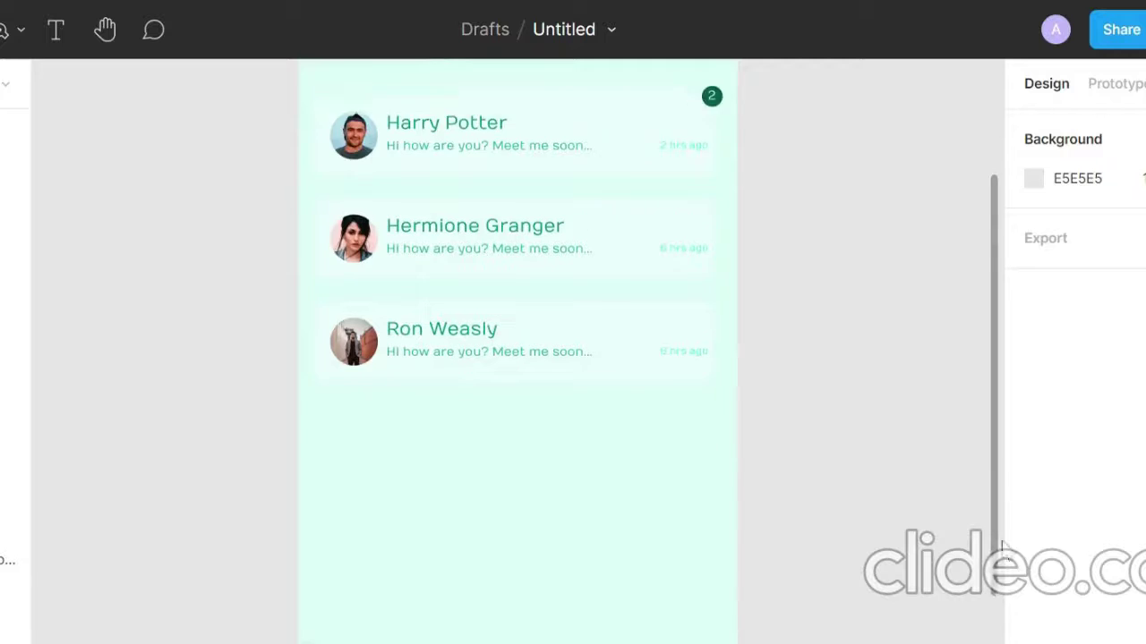
scroll(1003, 550, "down", 3)
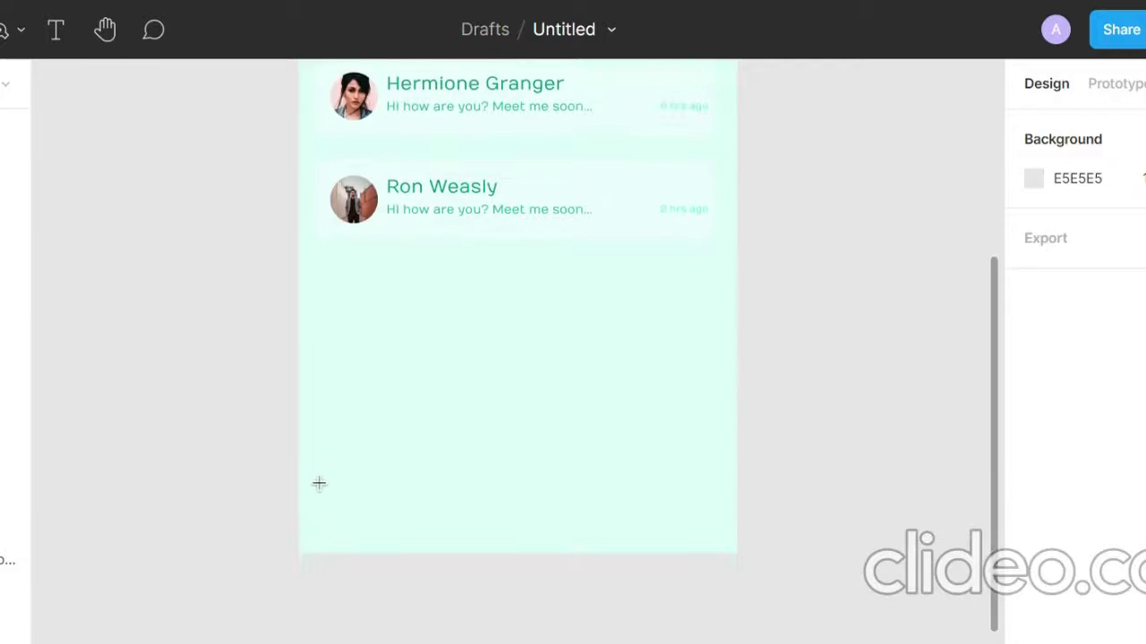
left_click_drag(319, 484, 740, 530)
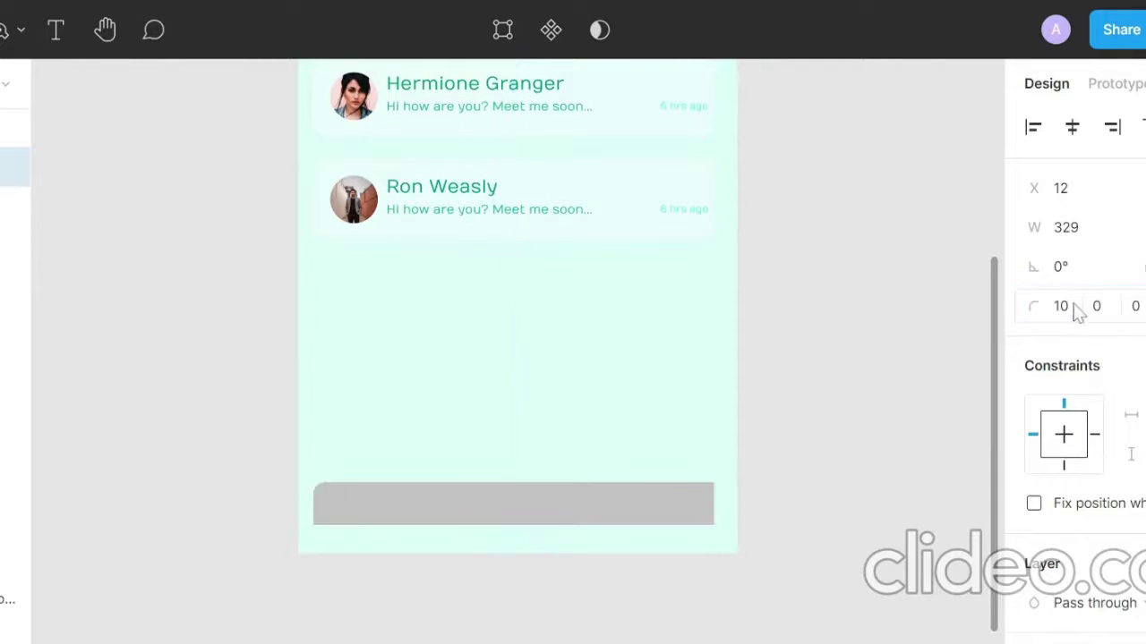
Fill the bottom bar with a light green
left_click(1033, 373)
left_click(797, 529)
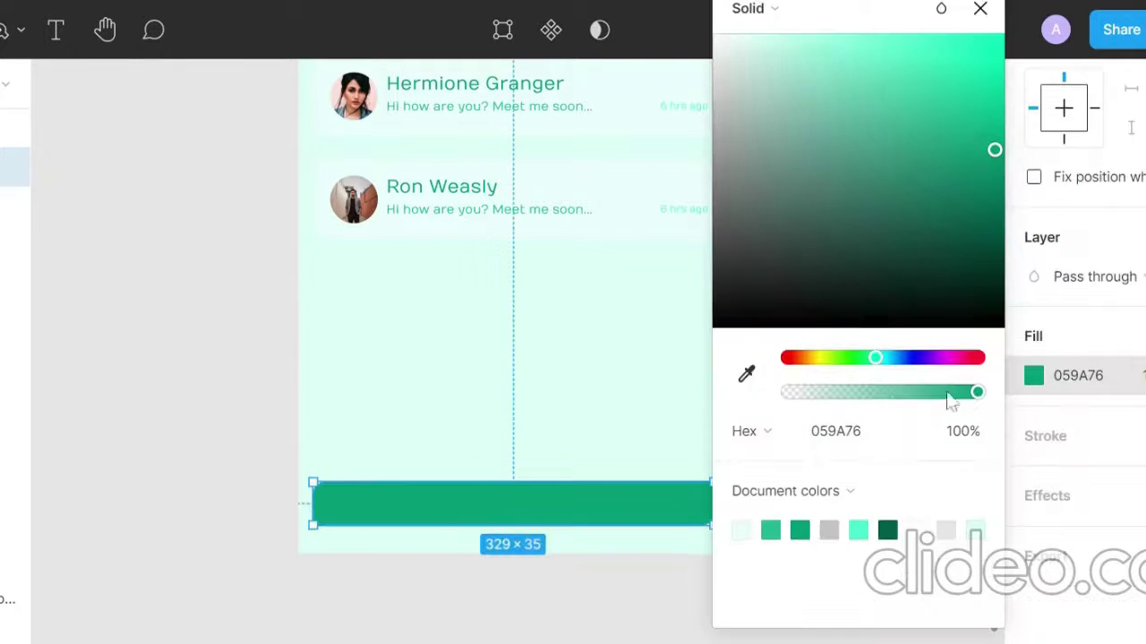
left_click(529, 481)
Insert home, contacts, messages and calendar icons from the Material Design Icons plugin
right_click(864, 327)
left_click(821, 309)
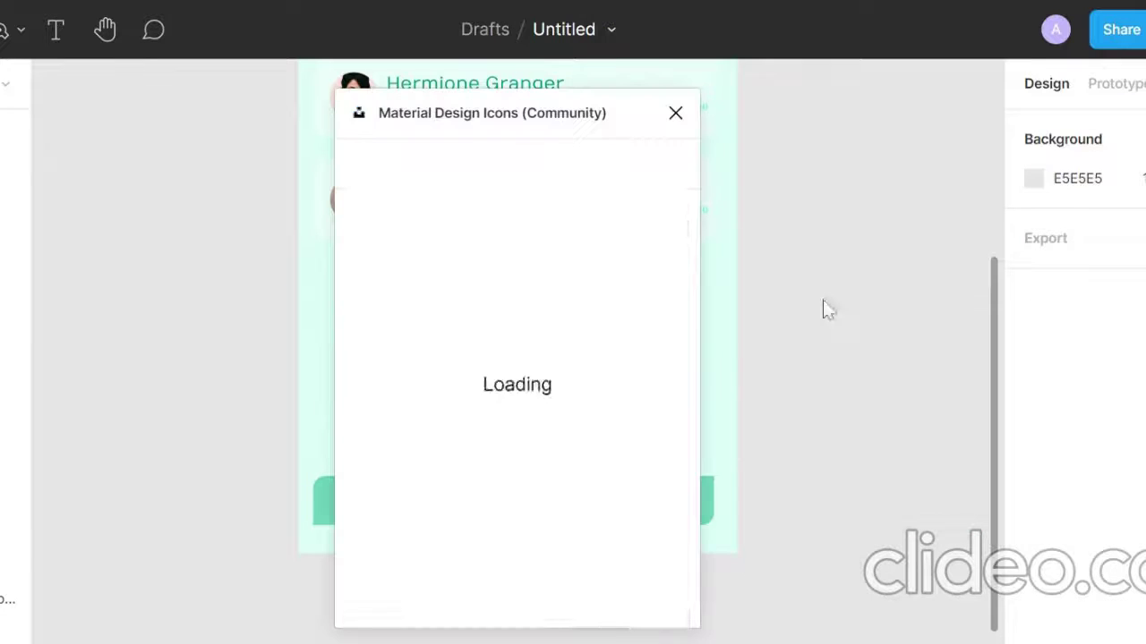
type("home")
scroll(680, 527, "down", 5)
left_click_drag(681, 526, 677, 358)
left_click(653, 366)
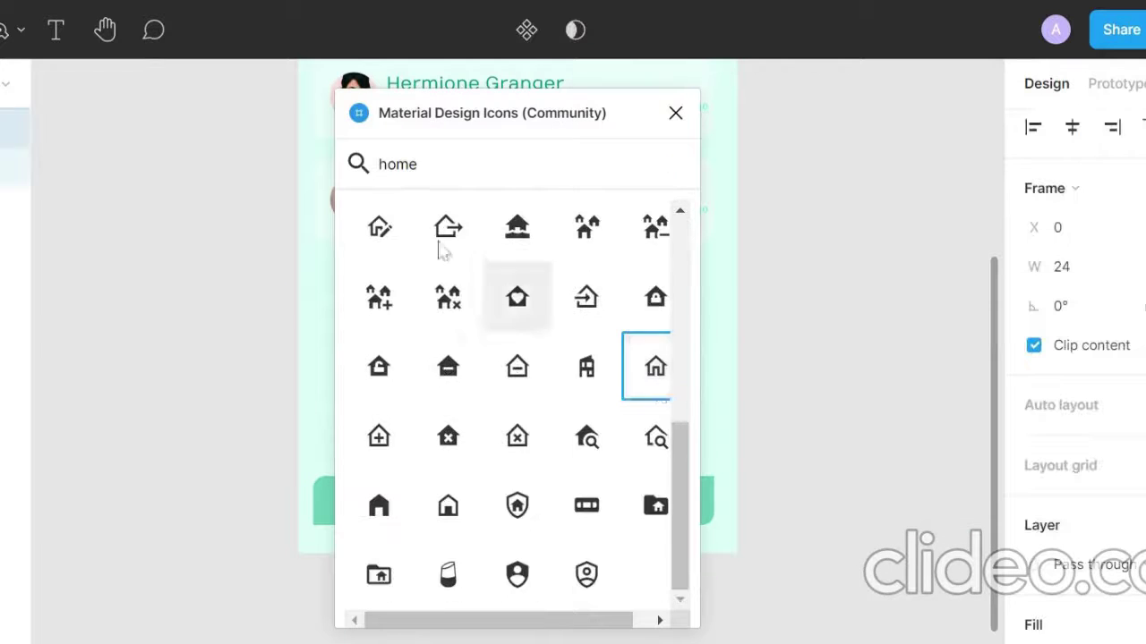
type("contacts")
key("ctrl+a")
type("messages")
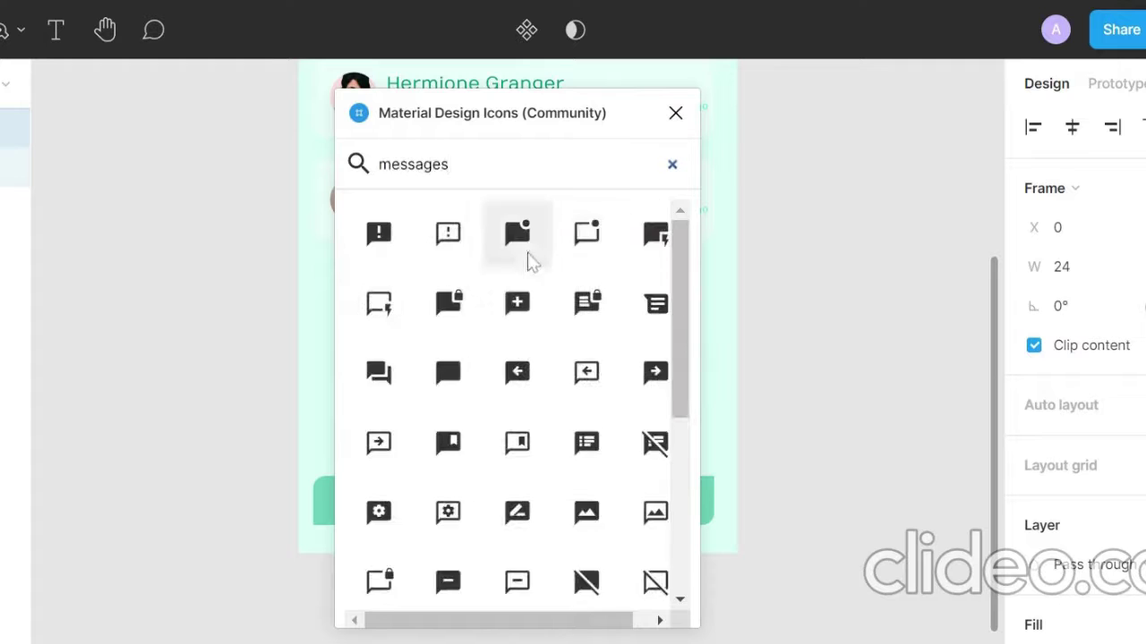
key("ctrl+a")
type("ca")
mouse_move(531, 367)
left_mouse_down()
mouse_move(683, 502)
mouse_move(621, 504)
left_mouse_up()
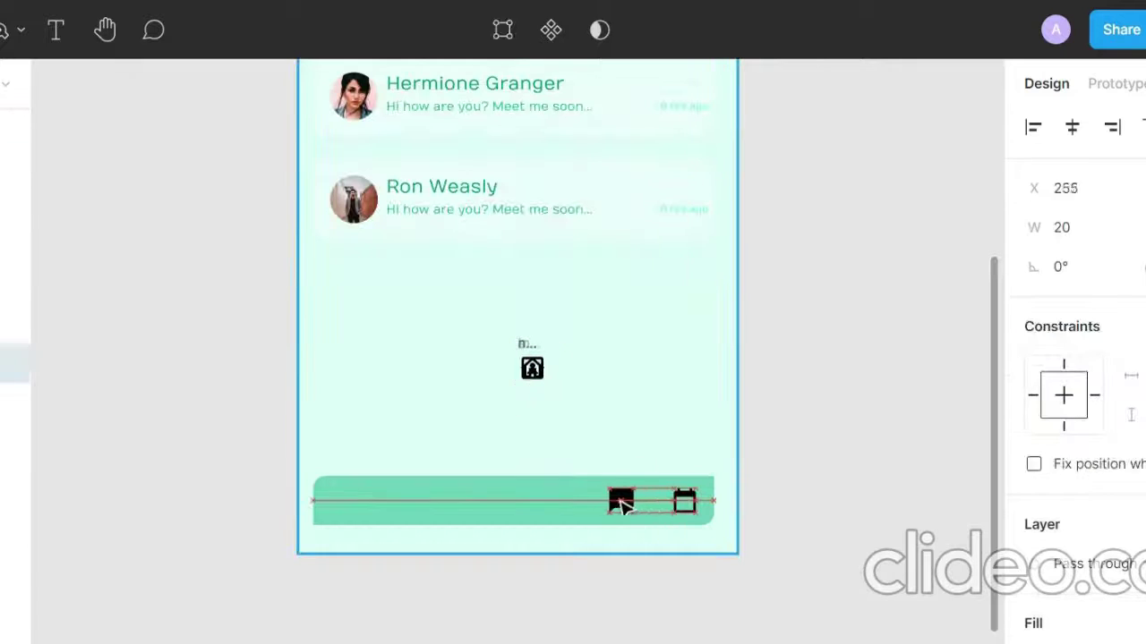
Move the home icon into the bar and distribute the four icons evenly
left_click_drag(535, 368, 362, 503)
left_click(498, 499, "shift")
left_click(592, 499, "shift")
left_click(684, 502, "shift")
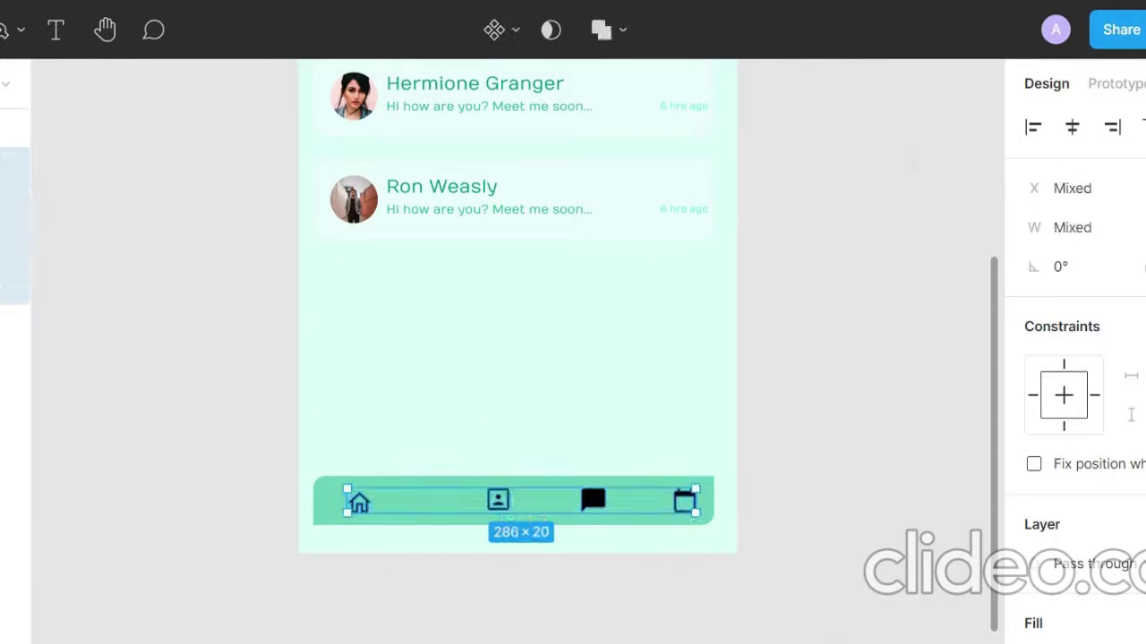
left_click(1119, 128)
left_click(1108, 238)
Colour the four navigation icons dark green 005E47
scroll(1074, 376, "down", 5)
left_click(1033, 376)
left_click(925, 522)
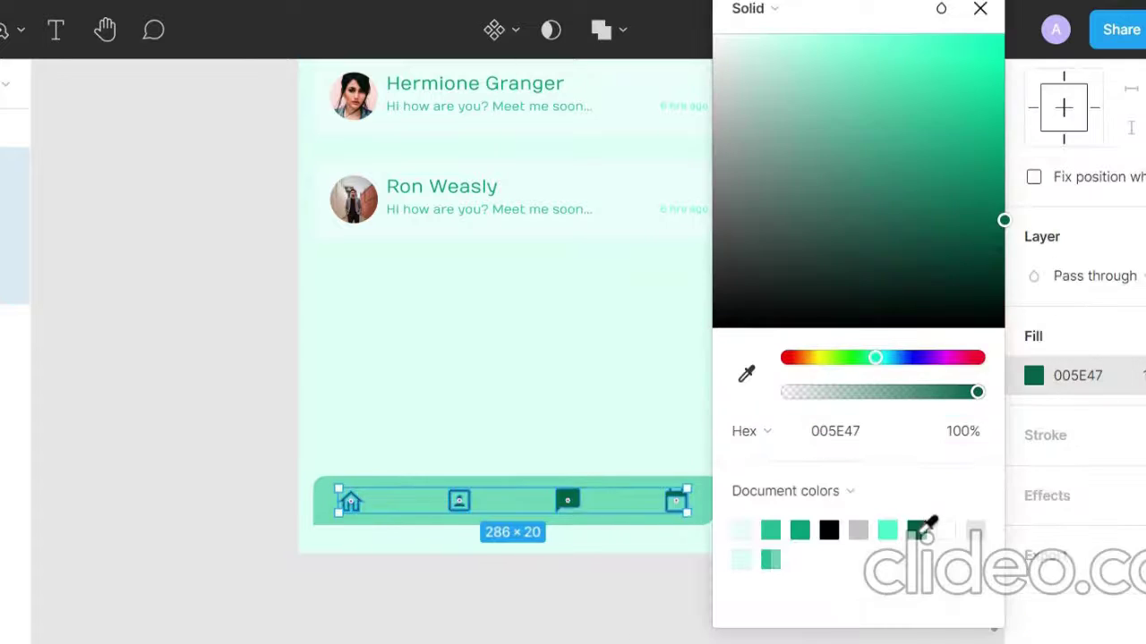
left_click(557, 489)
left_click(836, 463)
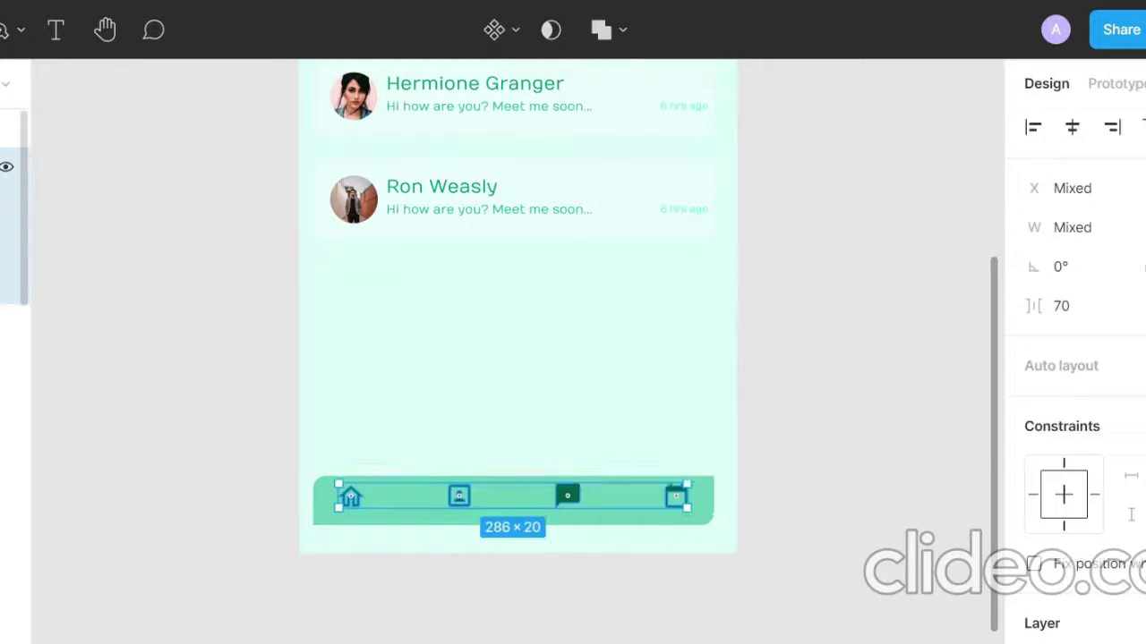
Fill the three chat row backgrounds with green 23B692
key("ctrl+minus")
left_click(367, 347)
scroll(367, 346, "up", 2)
left_click(627, 519)
scroll(1074, 358, "down", 5)
key("Escape")
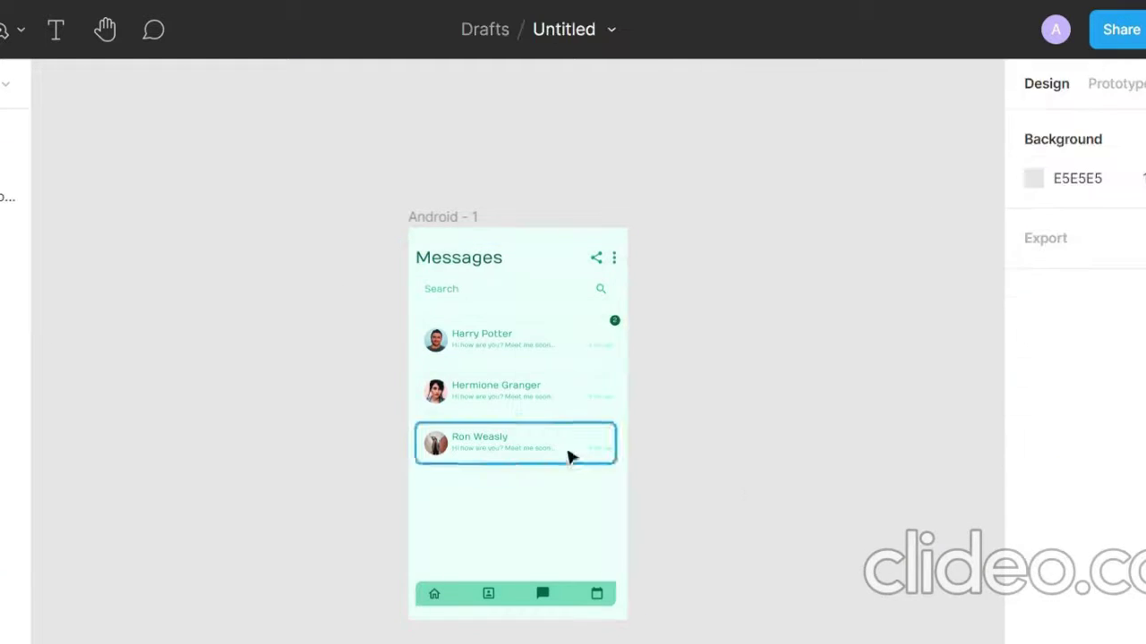
left_click_drag(582, 474, 420, 322)
left_click(1038, 414)
left_click(740, 555)
Darken the chat rows' name, message and time text to 005E47
double_click(537, 344)
left_click(501, 387, "shift")
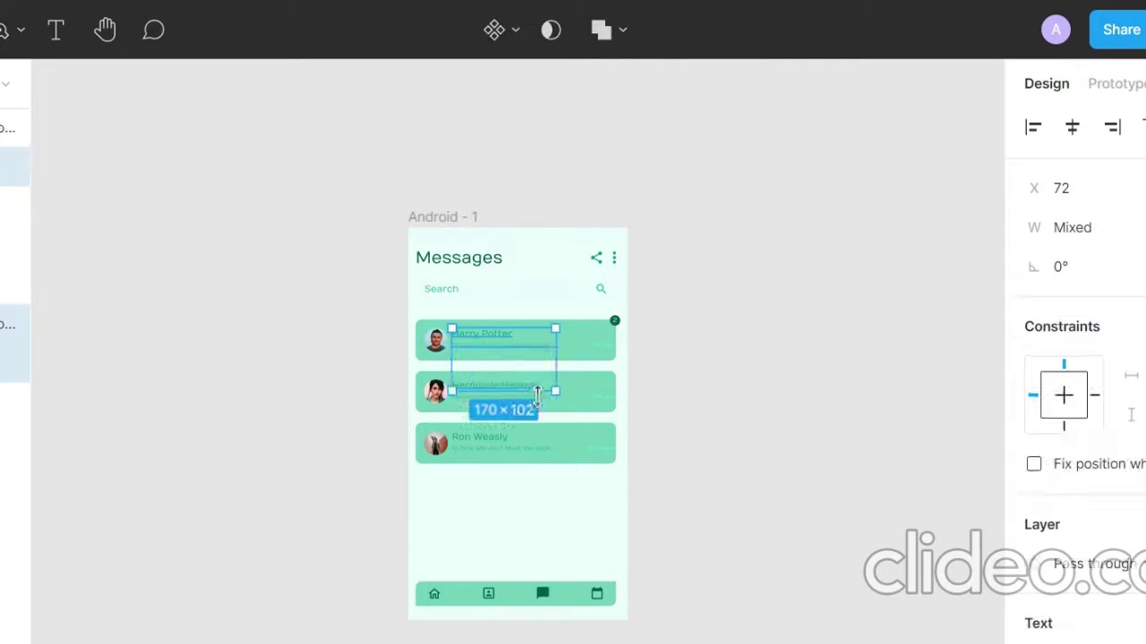
key("ctrl+plus")
left_click(438, 529, "shift")
scroll(1074, 358, "down", 5)
left_click(1034, 429)
mouse_move(826, 36)
left_mouse_down()
mouse_move(713, 38)
mouse_move(1003, 220)
left_mouse_up()
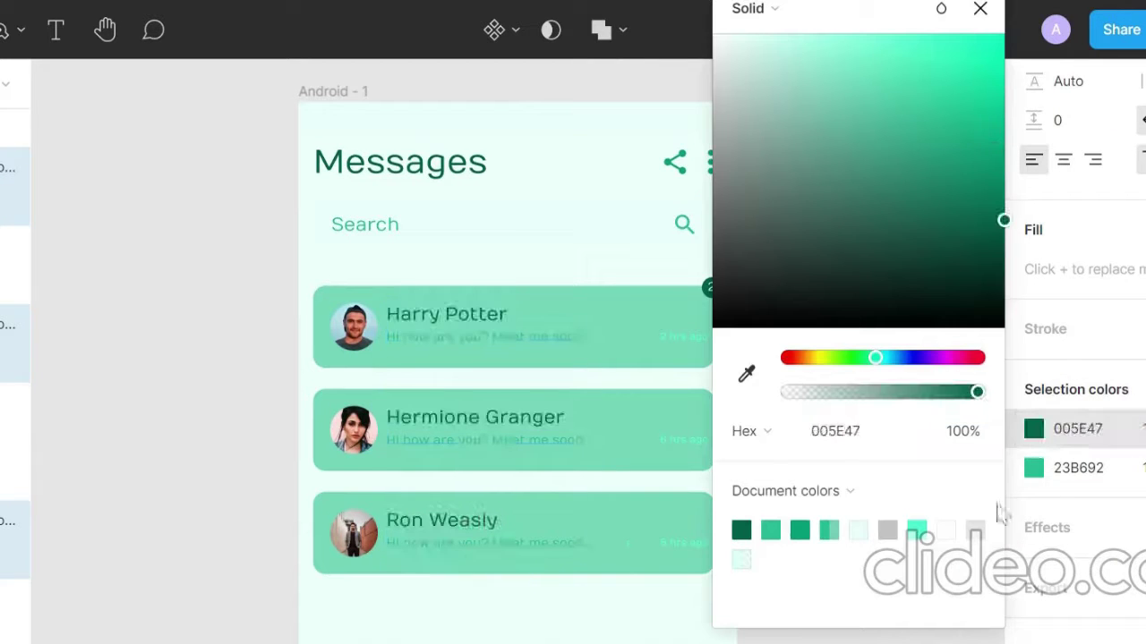
left_click(1034, 468)
left_click(1004, 303)
left_click(703, 524)
left_click(1034, 375)
left_click(760, 545)
Fill the search box with 23B692 at 60% opacity
left_click(511, 224)
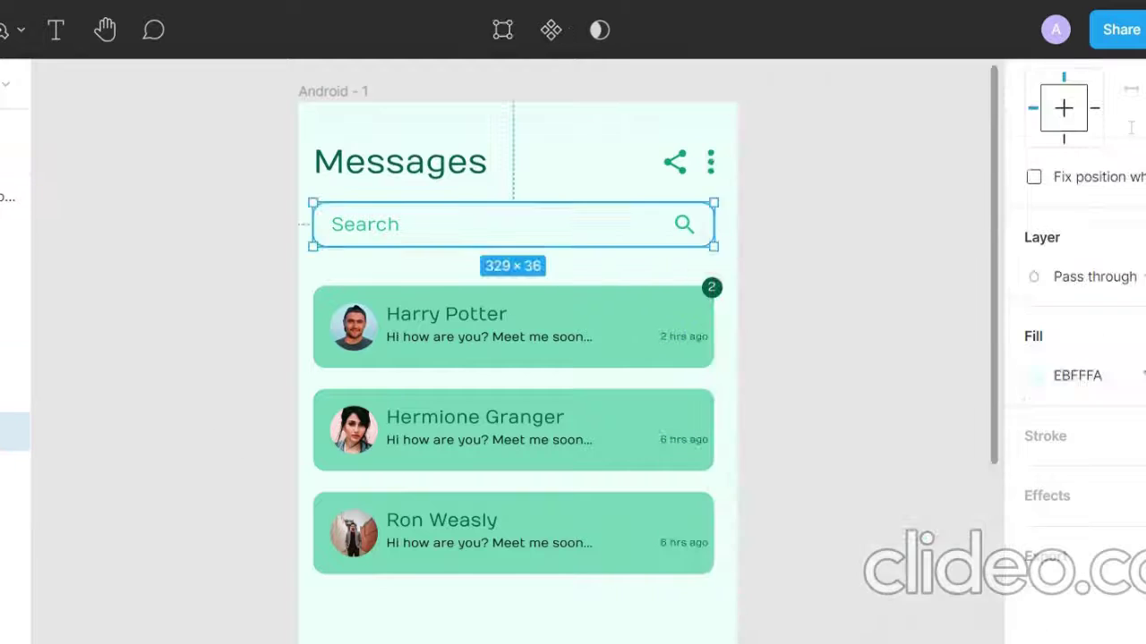
left_click(1034, 375)
left_click(771, 530)
left_click(895, 376)
left_click(670, 325)
left_click(629, 432, "shift")
left_click(627, 533, "shift")
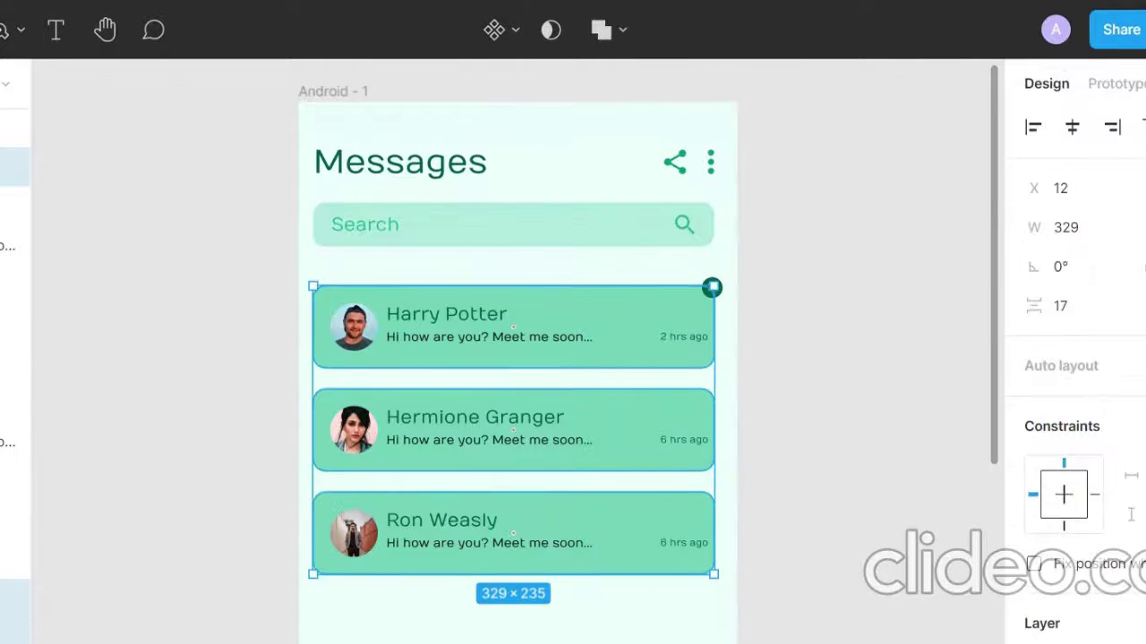
left_click(907, 438)
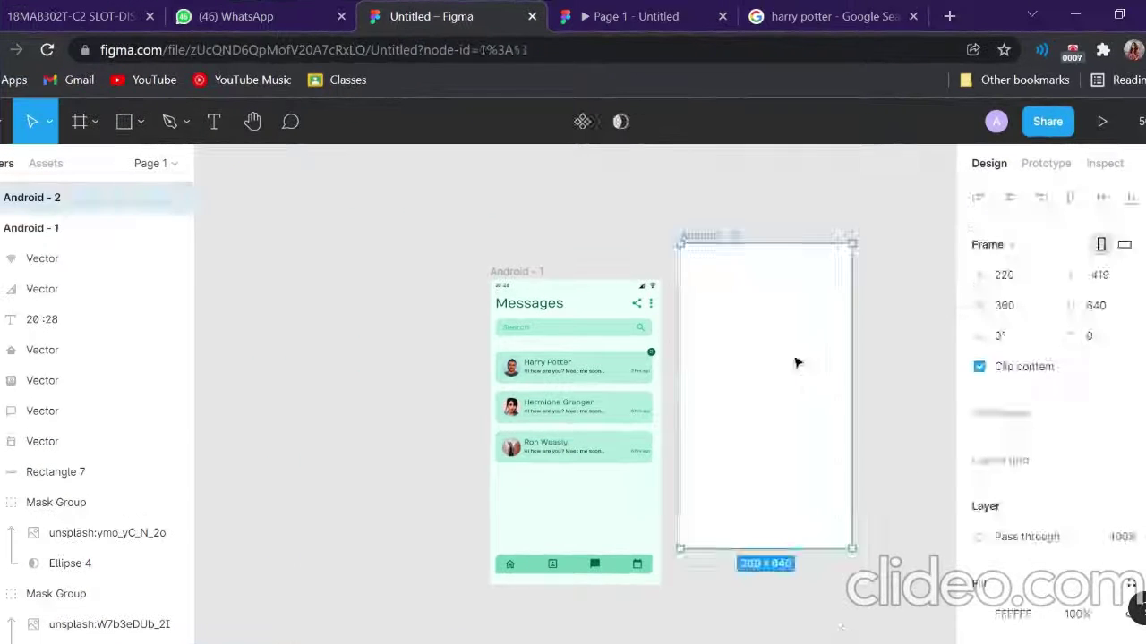
Paste a copy of the status bar into Android - 2
key("ctrl+c")
key("ctrl+v")
left_click(614, 583)
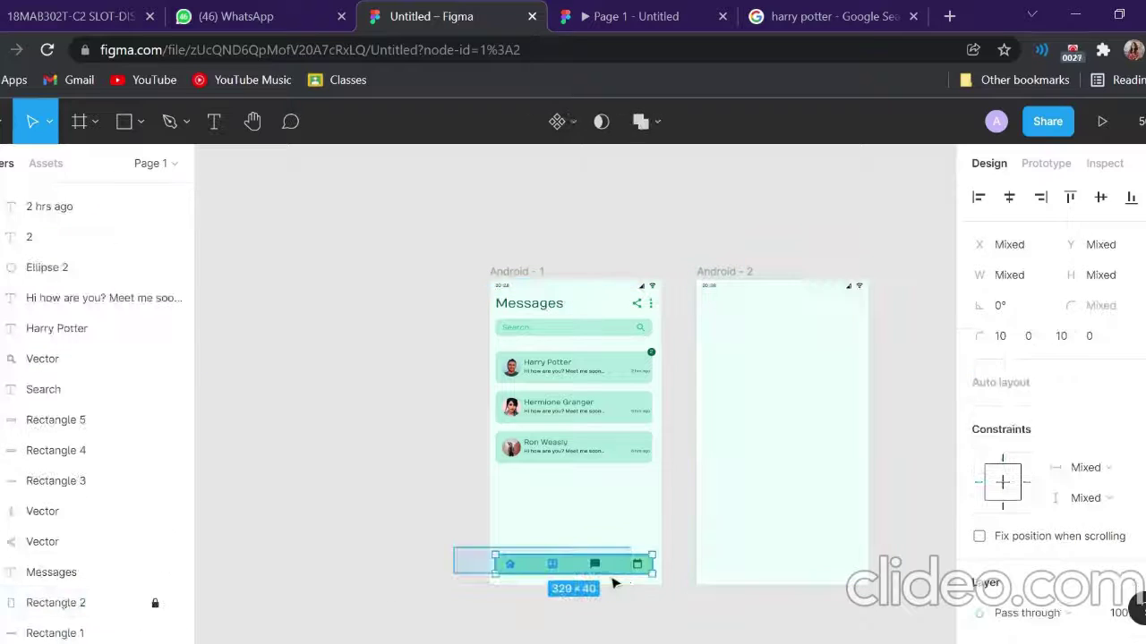
left_click(922, 608)
scroll(922, 608, "right", 3)
Draw a header bar across the top of Android - 2, filled 23B692 at 60%
key("r")
left_click_drag(578, 291, 749, 329)
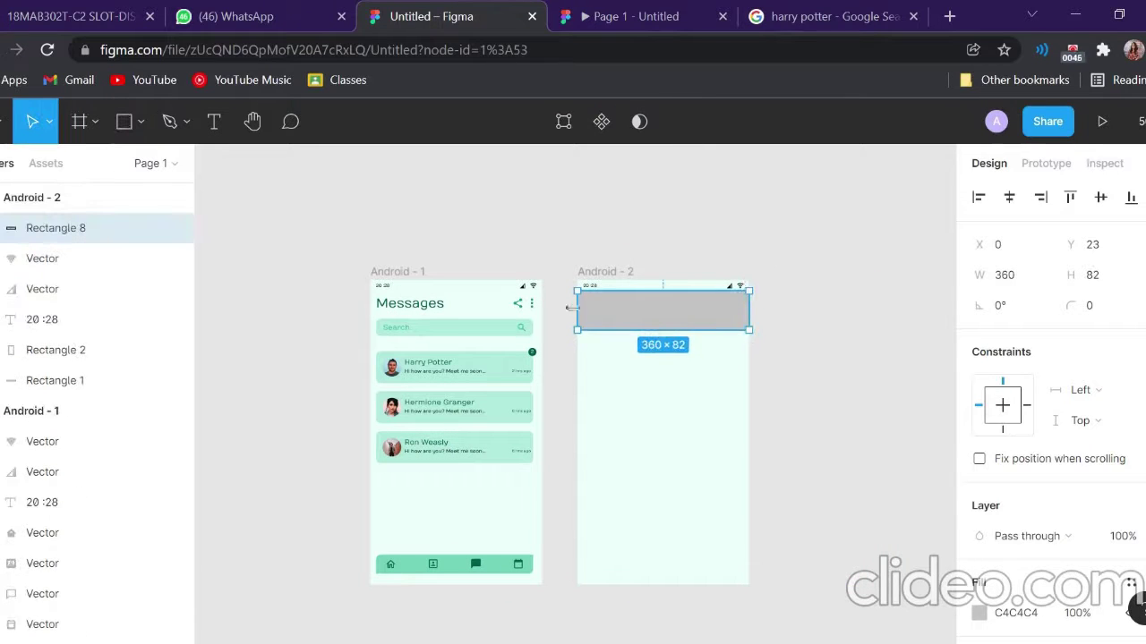
left_click(980, 613)
left_click(818, 558)
left_click(685, 327)
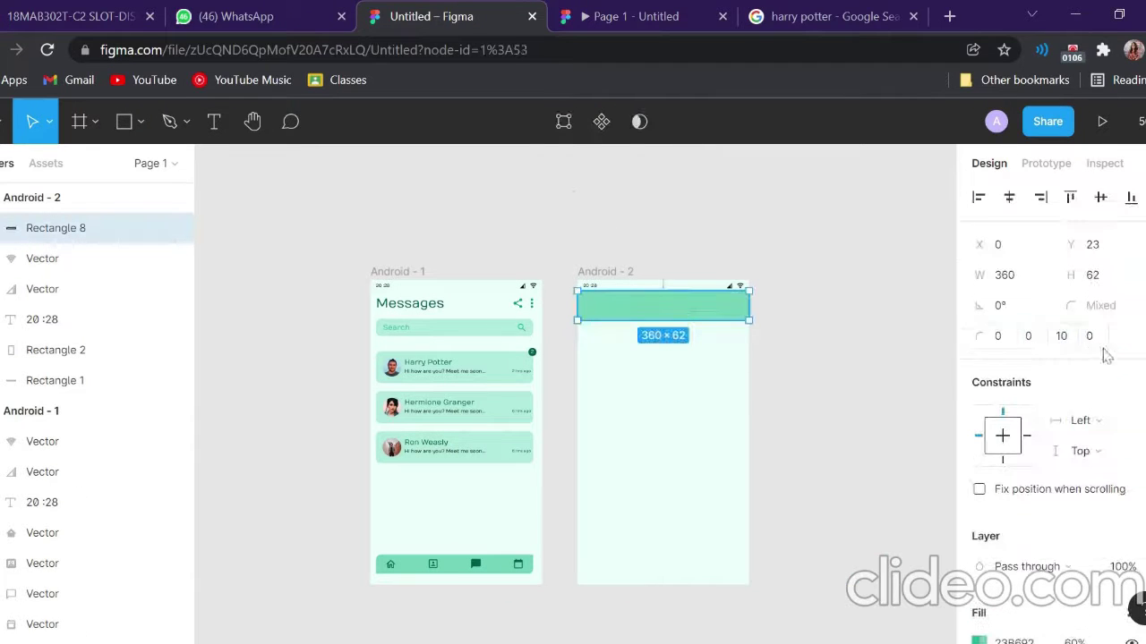
type("20")
left_click(853, 442)
Copy Ron Weasly's avatar into the Android - 2 header
left_click(392, 447)
key("ctrl+c")
left_click(593, 309)
key("ctrl+v")
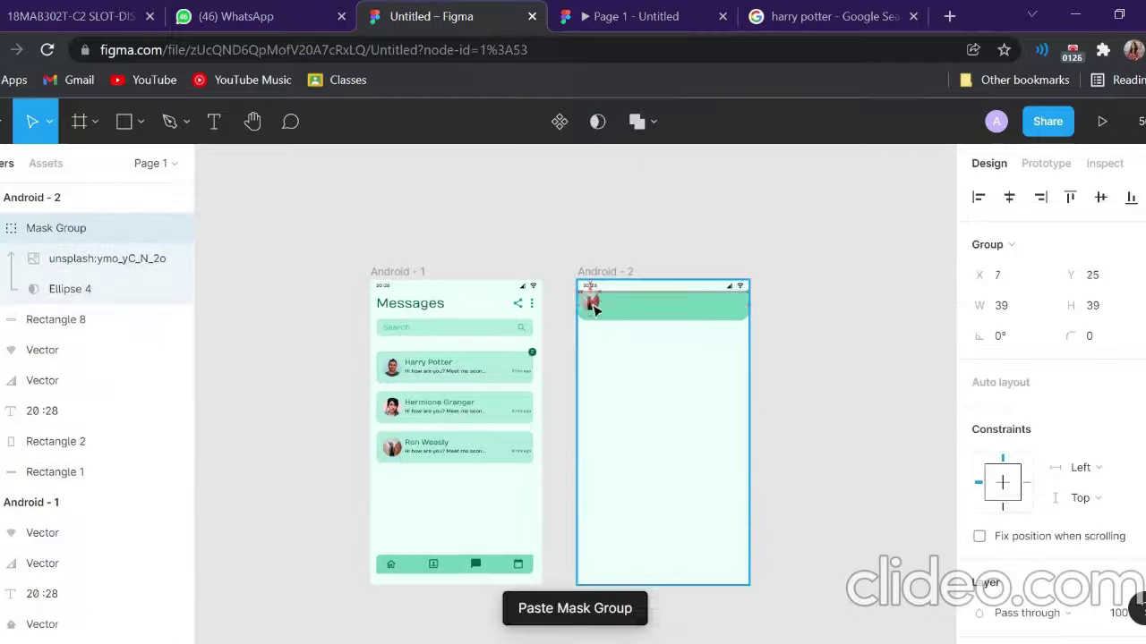
scroll(716, 396, "up", 3)
Insert back arrow and phone icons from the Material Design Icons plugin
key("ctrl+alt+p")
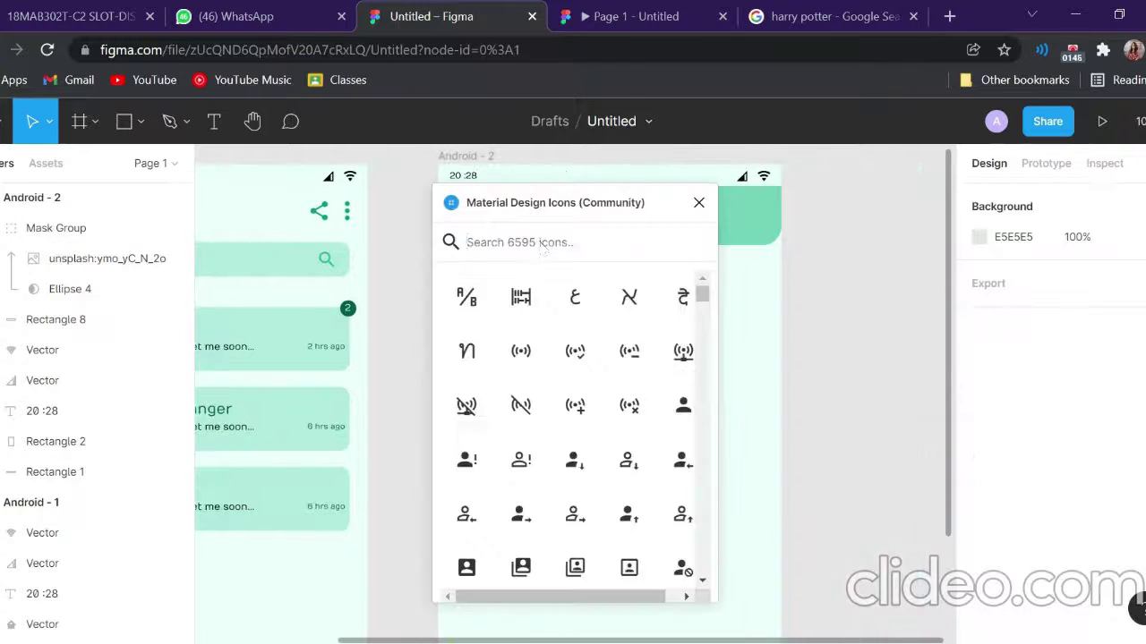
type("back")
left_click(467, 507)
triple_click(537, 242)
type("pho")
scroll(707, 411, "down", 5)
type("ne")
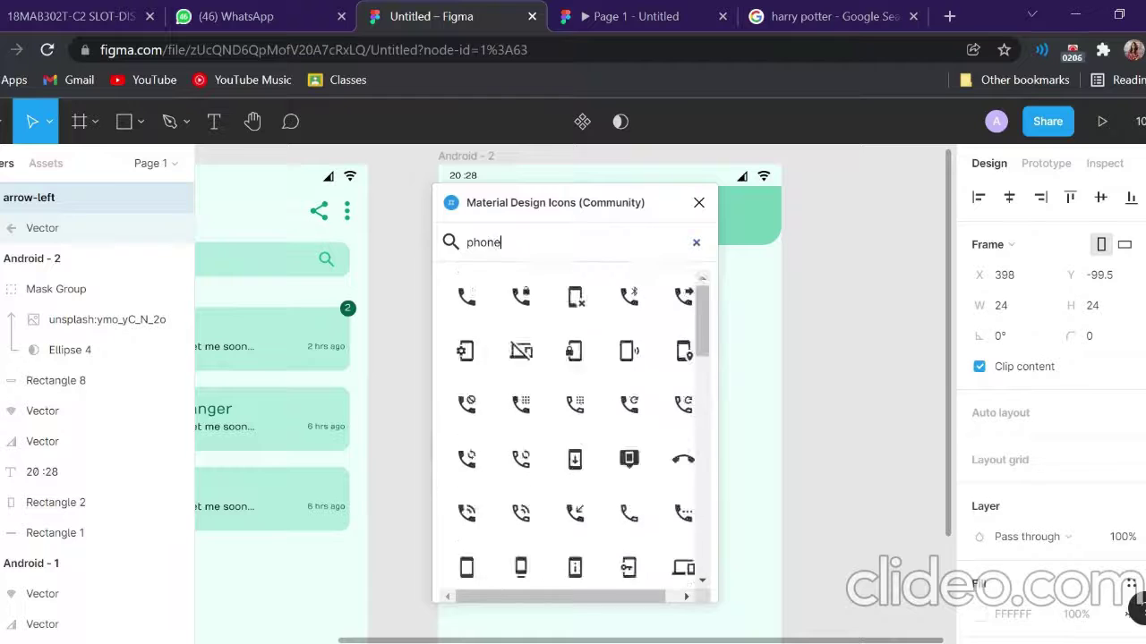
scroll(707, 412, "down", 5)
left_click_drag(707, 411, 687, 250)
left_click_drag(467, 296, 590, 408)
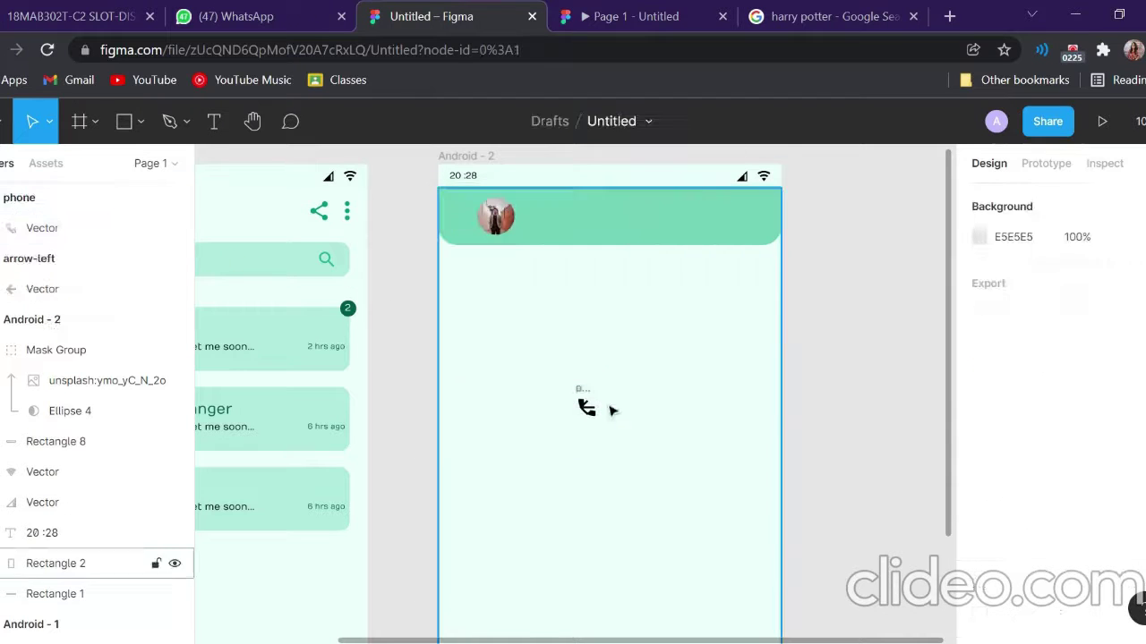
Colour the back arrow 005E47 and move the phone icon to the header's right end
left_click(454, 222)
left_click_drag(449, 216, 452, 216)
left_click(978, 613)
left_click(751, 556)
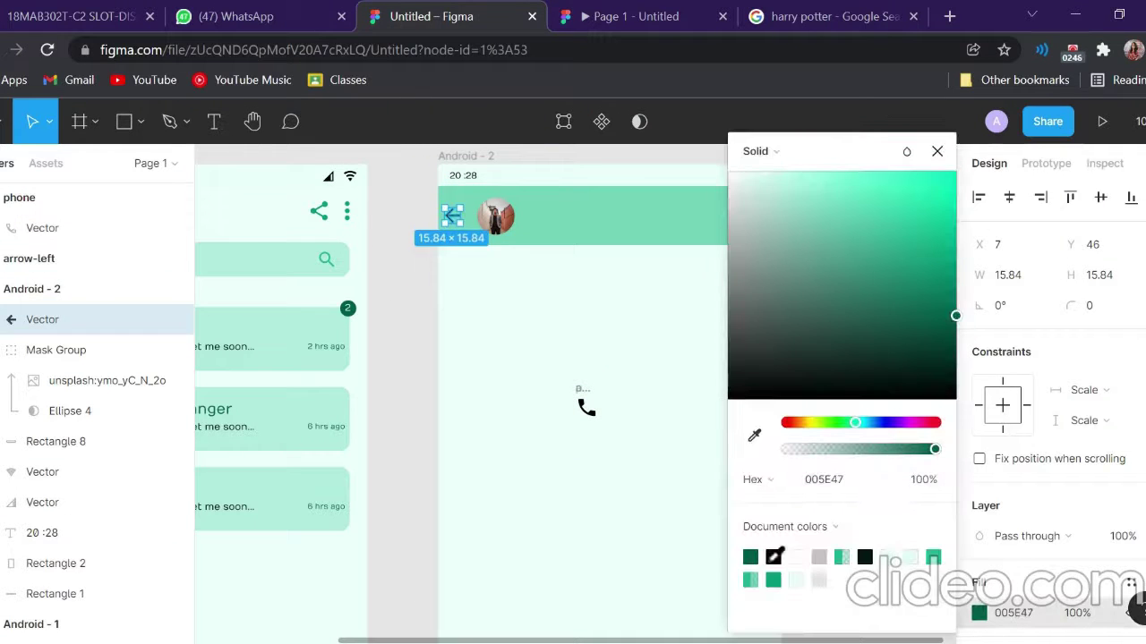
left_click(396, 425)
left_click_drag(587, 407, 729, 216)
Add a three-dot menu icon and recolour it and the phone icon dark green 005E47
left_click(794, 271)
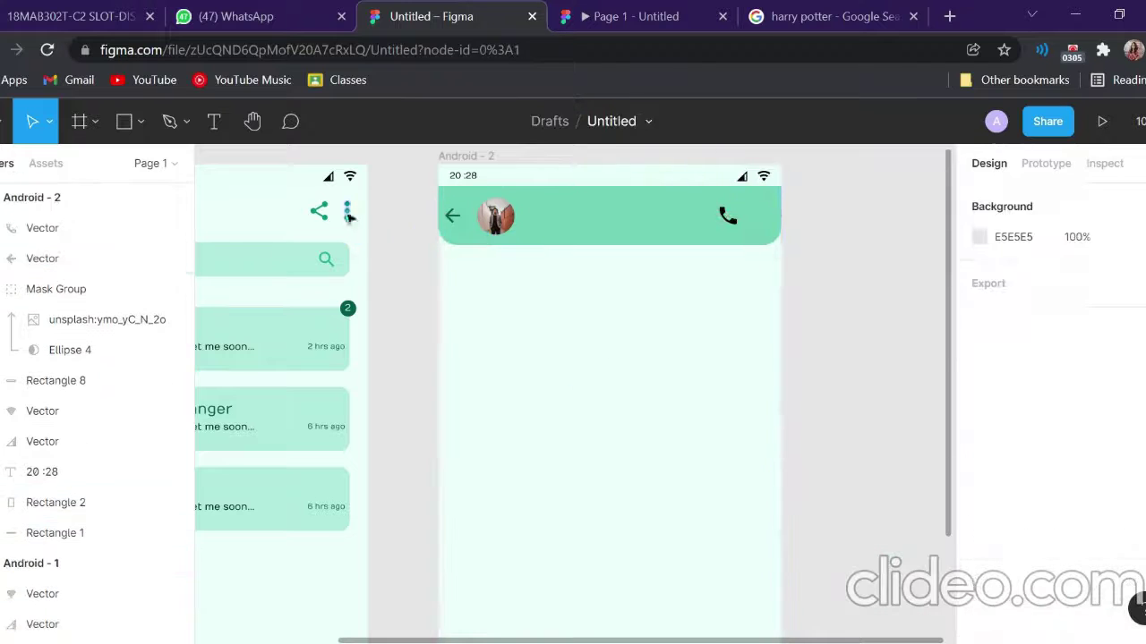
key("ctrl+v")
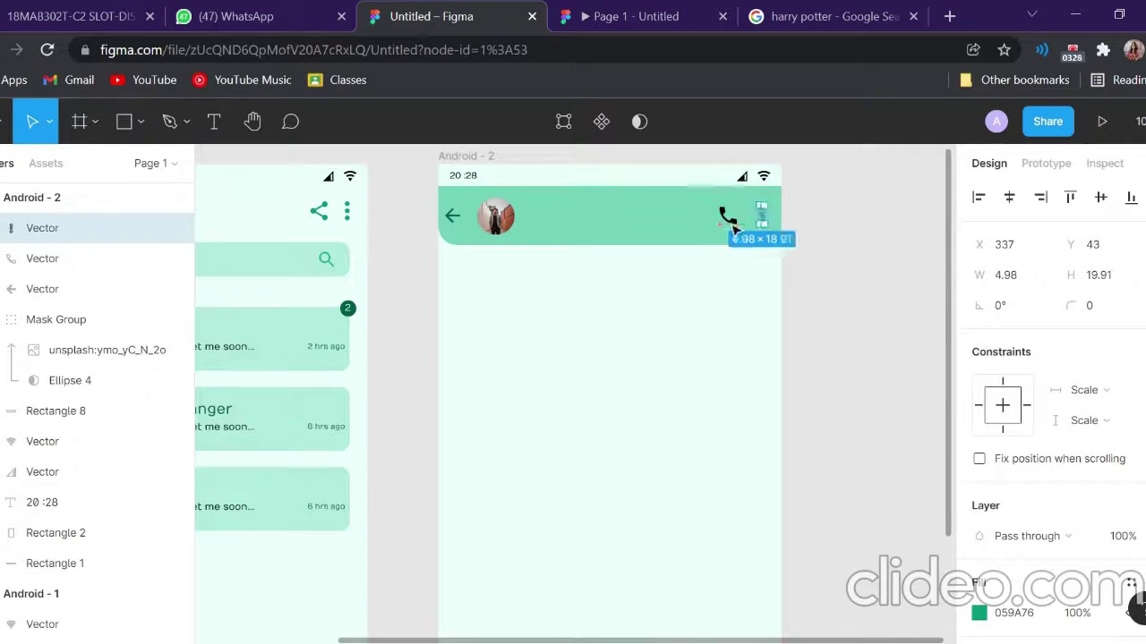
left_click(727, 216)
left_click(761, 215, "shift")
left_click(978, 453)
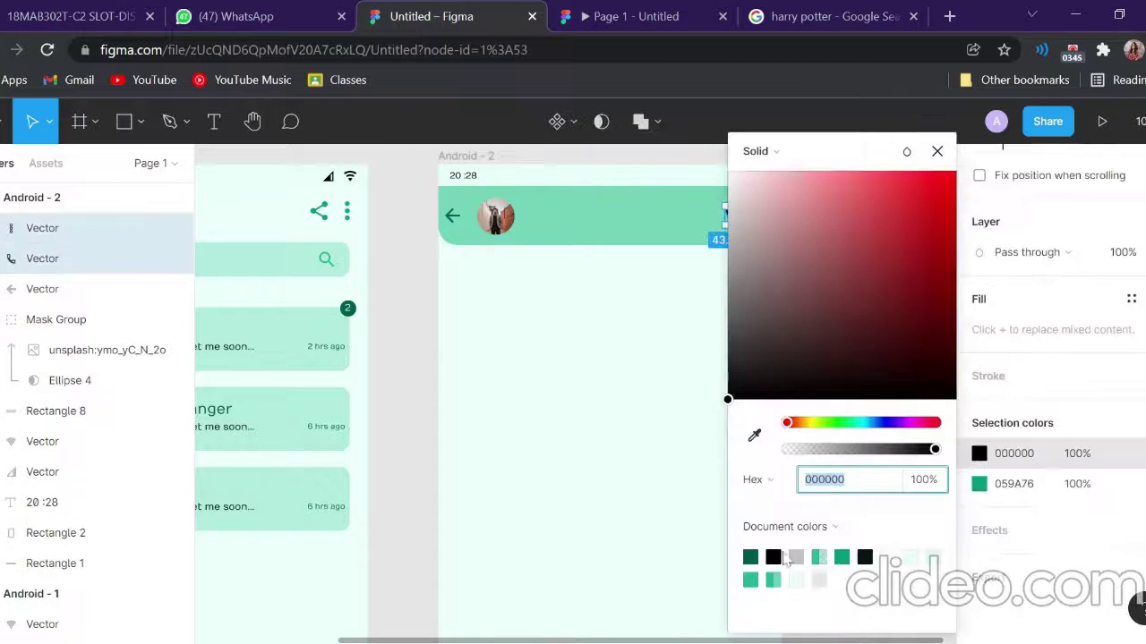
left_click(750, 556)
left_click(399, 487)
Add the name 'Ron Weasly' beside the avatar with a green 'Active Now' line beneath
scroll(573, 403, "left", 3)
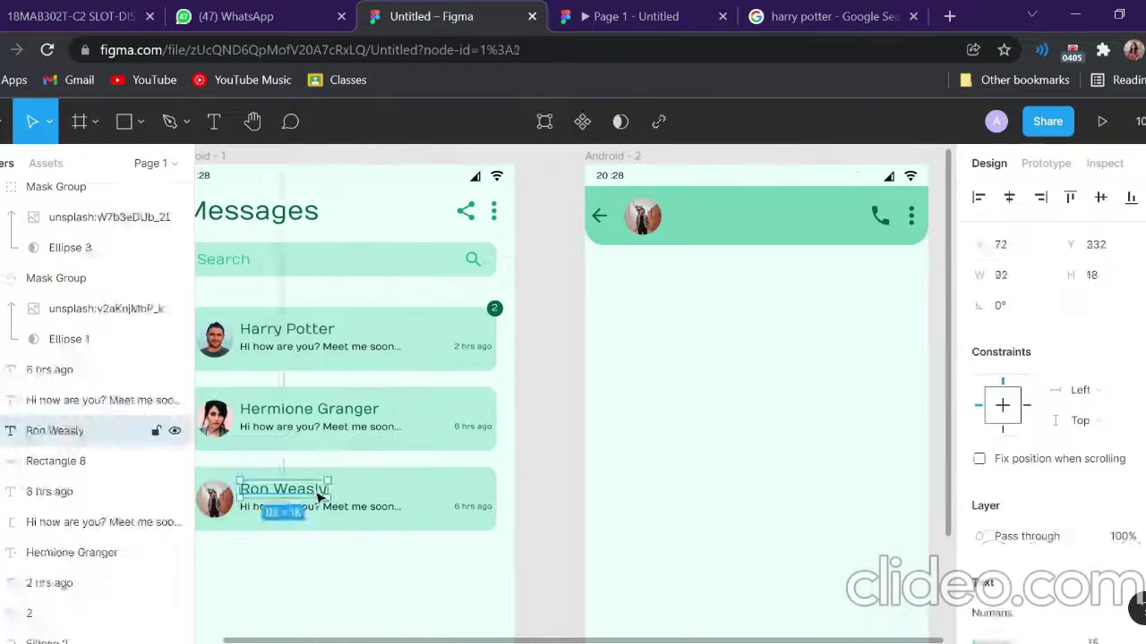
left_click_drag(283, 489, 716, 493)
left_click_drag(714, 216, 716, 219)
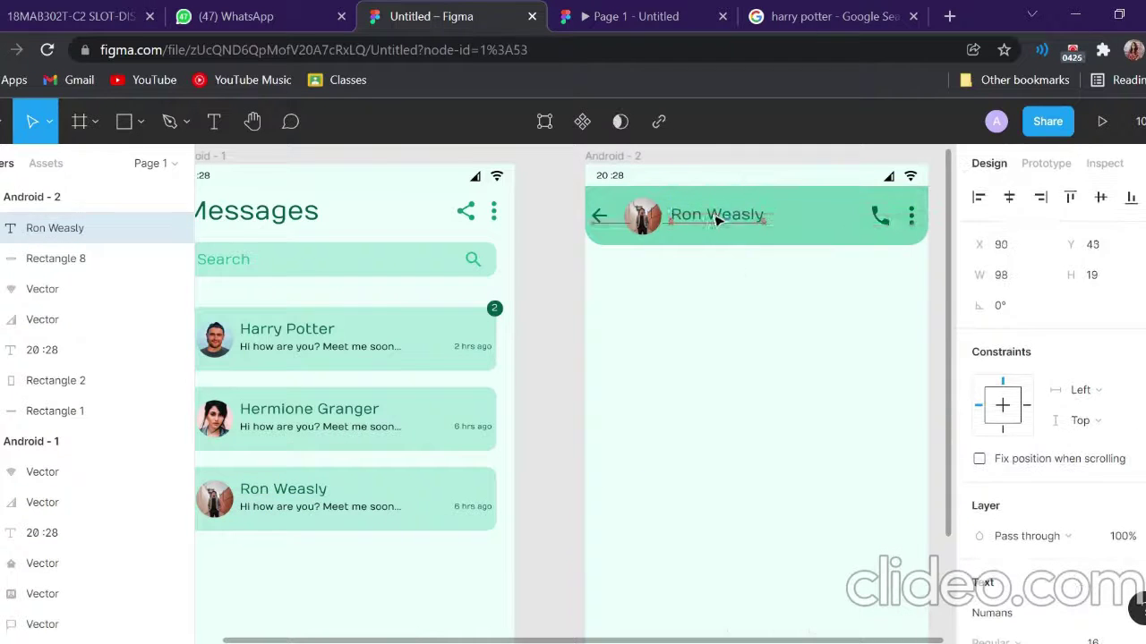
key("ctrl+v")
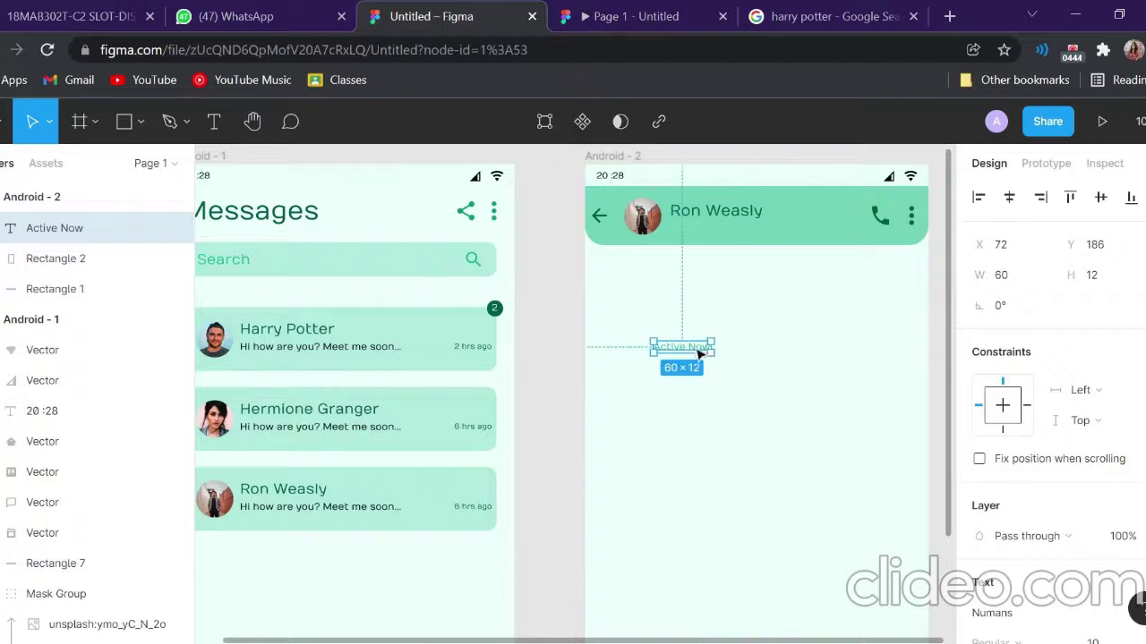
left_click_drag(698, 354, 714, 232)
double_click(714, 232)
left_click(708, 226)
left_click(980, 437)
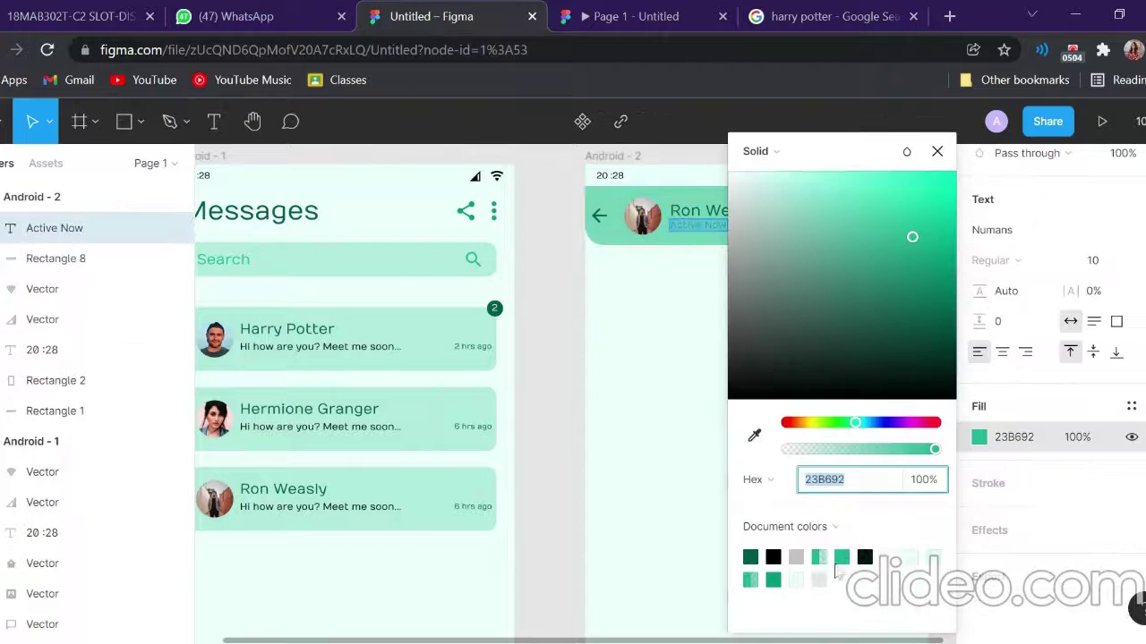
left_click(700, 233)
left_click(563, 285)
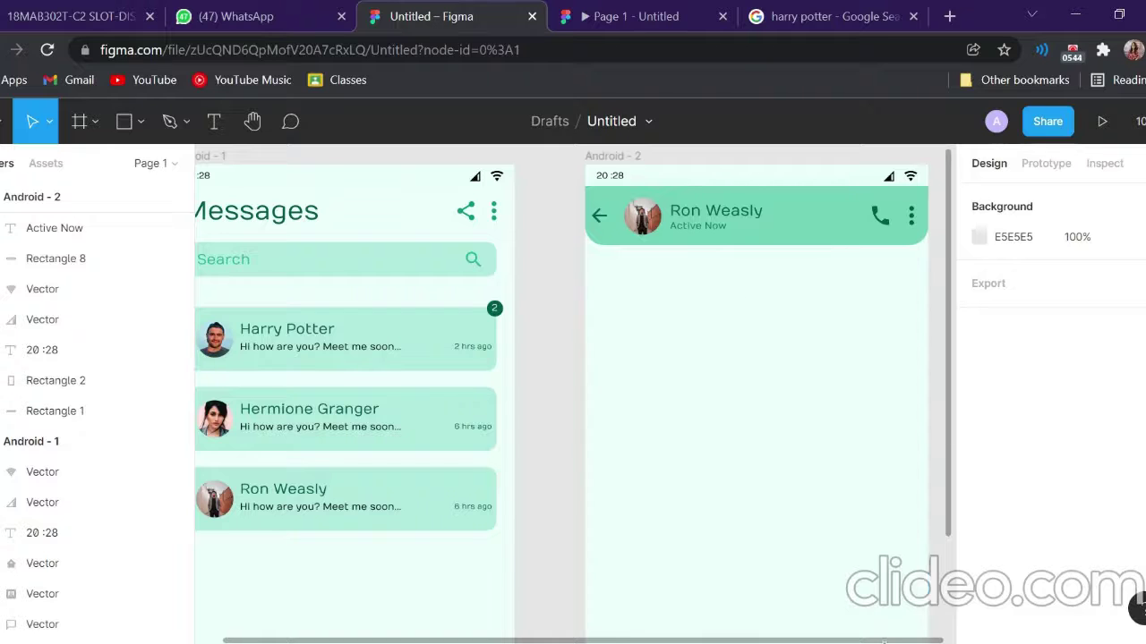
left_click(55, 258)
left_click(910, 428)
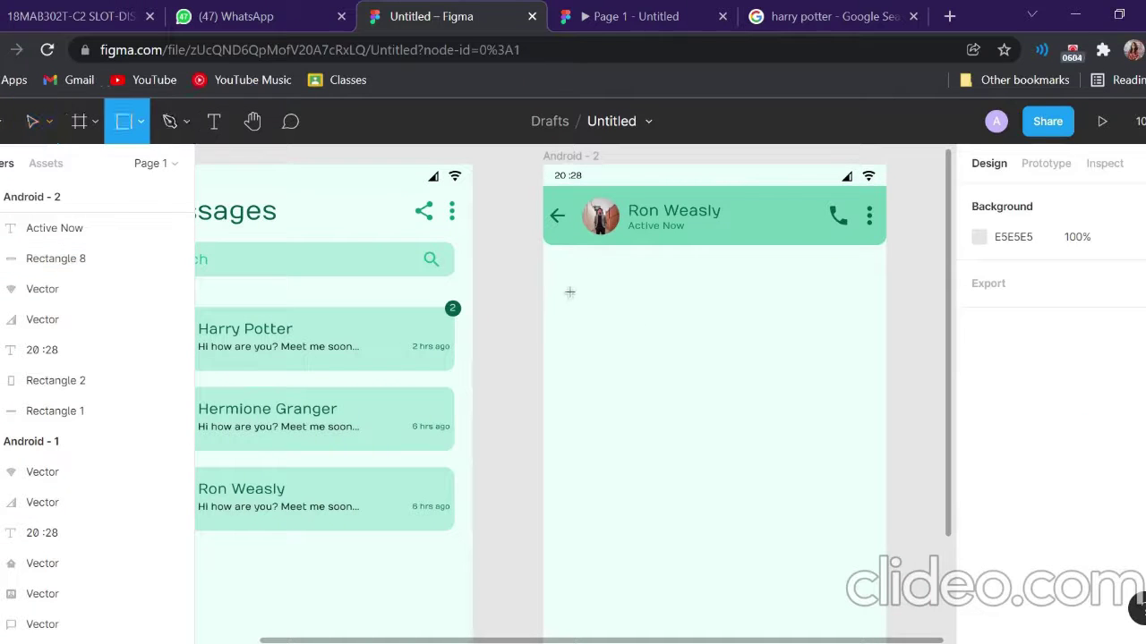
Place an avatar below the header and draw a 23B692 30% bubble with corner radius 2
key("ctrl+v")
left_click_drag(599, 215, 567, 302)
left_click(1119, 308)
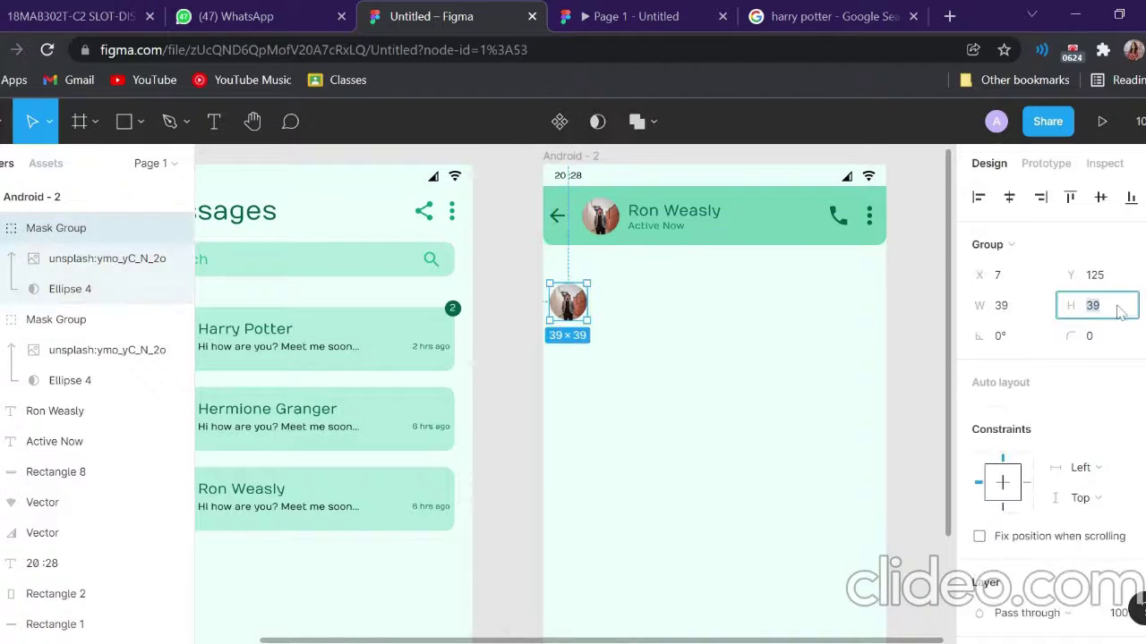
key("Escape")
left_click(124, 121)
mouse_move(585, 273)
left_mouse_down()
mouse_move(769, 326)
mouse_move(799, 301)
mouse_move(564, 302)
left_mouse_up()
left_click(978, 614)
left_click(750, 580)
left_click(1099, 305)
type("2")
Add the message text 'Hi how are you? I want to see you soon' and a 16:25 timestamp inside the bubble
left_click(502, 376)
key("t")
left_click(597, 289)
type("Hi how are you? I want to see you soon")
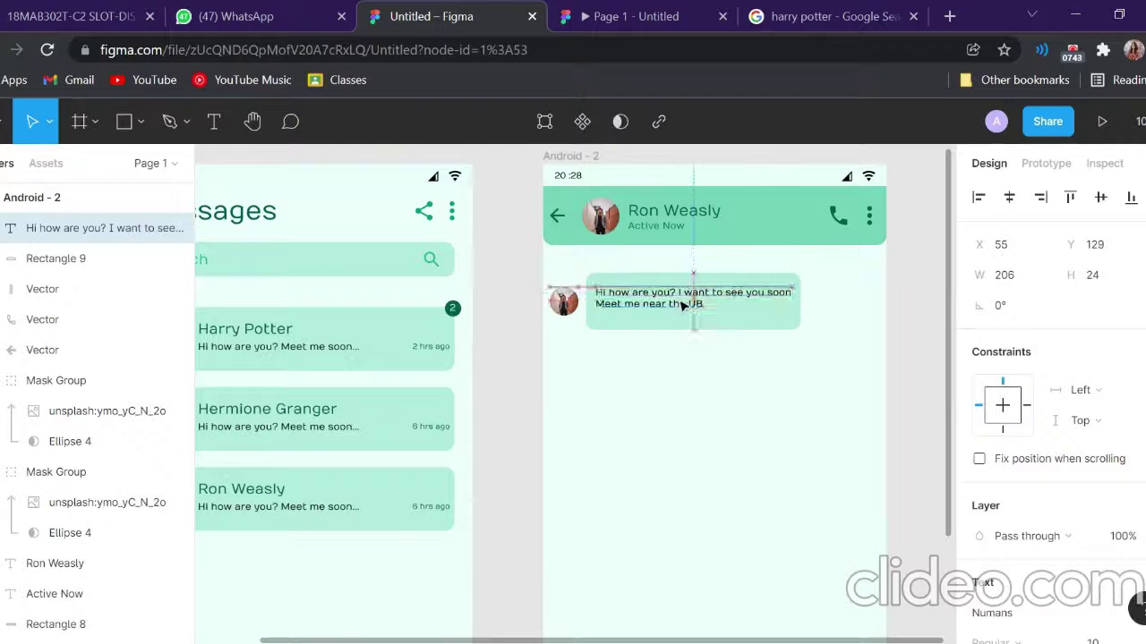
left_click_drag(683, 306, 683, 301)
key("t")
left_click(597, 306)
type("16 : 25")
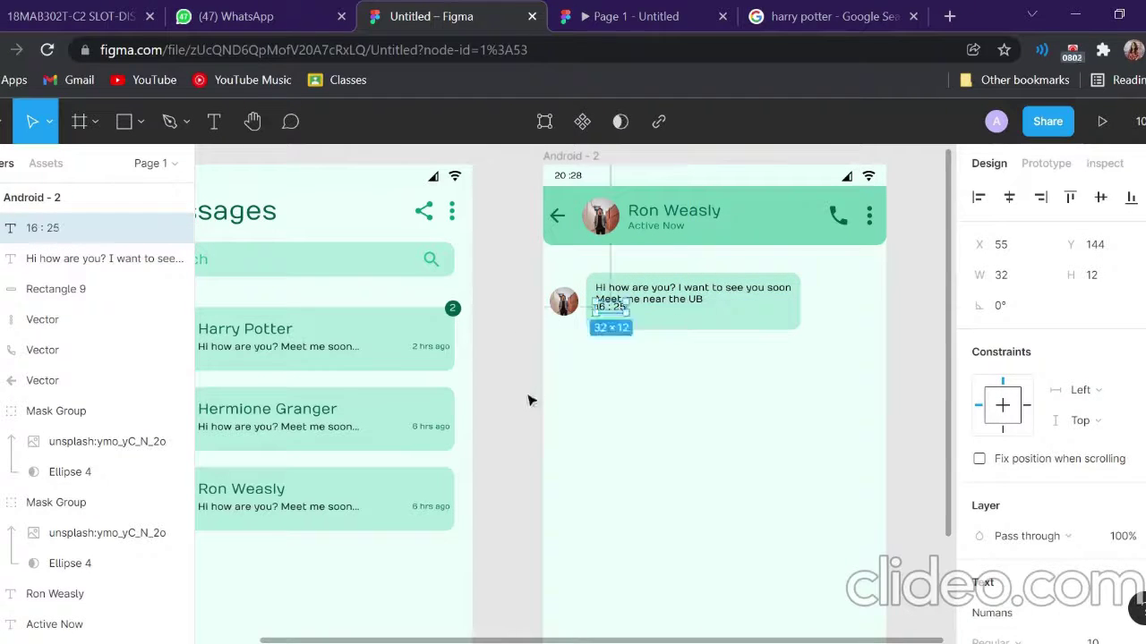
left_click(979, 435)
key("Escape")
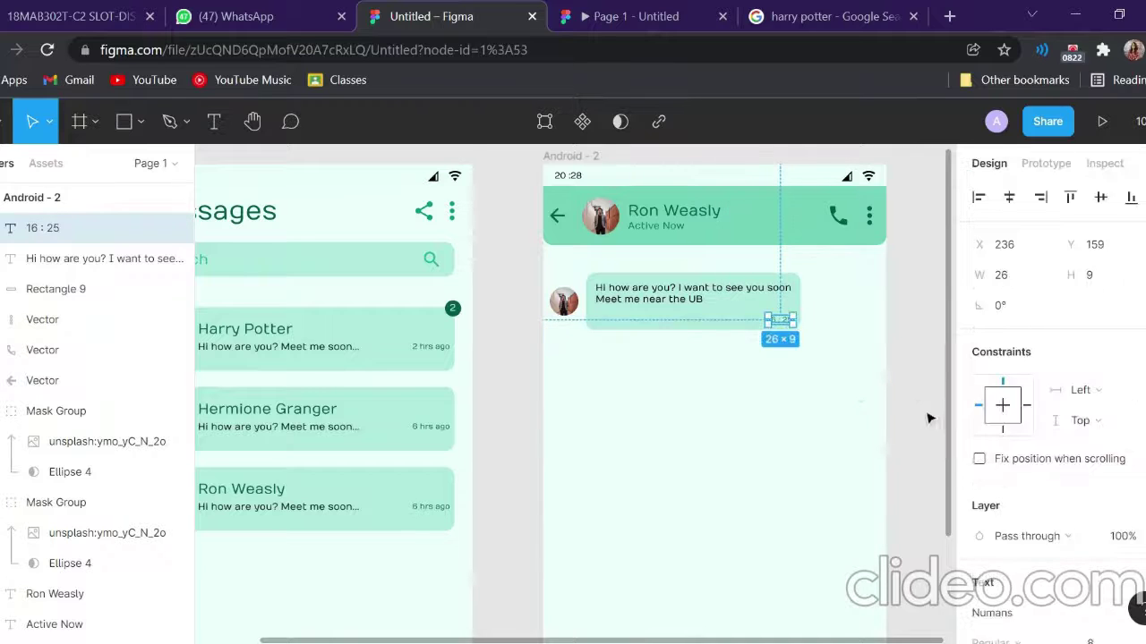
left_click(502, 537)
Duplicate the avatar and message bubble onto the right side as a reply
left_click(55, 411)
scroll(268, 394, "left", 2)
key("ctrl+v")
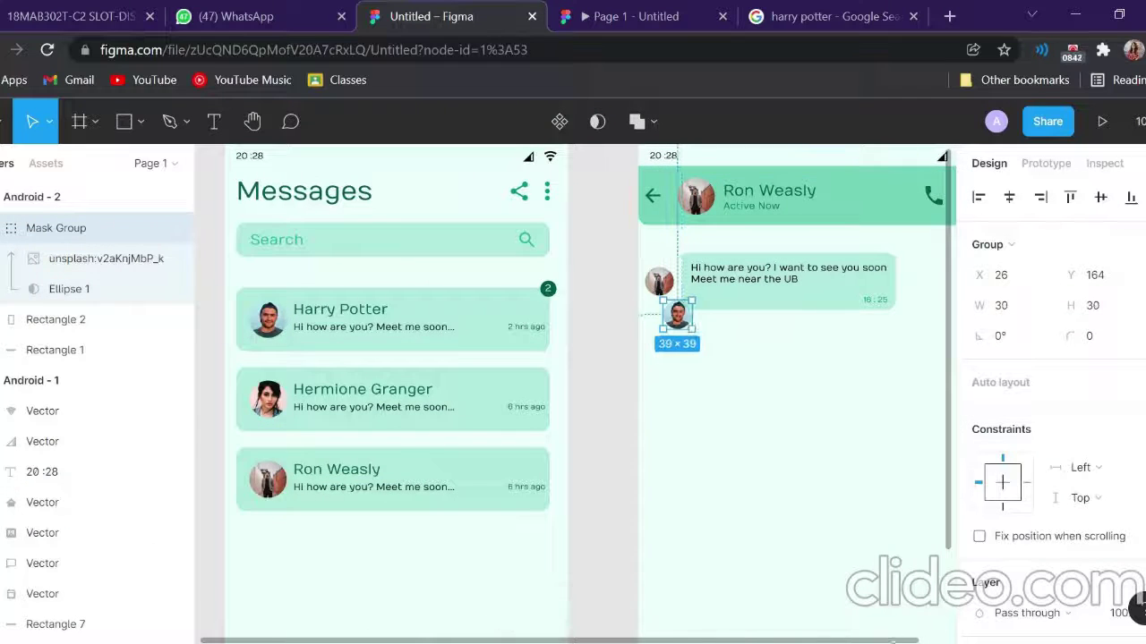
mouse_move(678, 316)
left_mouse_down()
mouse_move(877, 364)
mouse_move(867, 362)
left_mouse_up()
left_click_drag(572, 247, 810, 318)
key("ctrl+c")
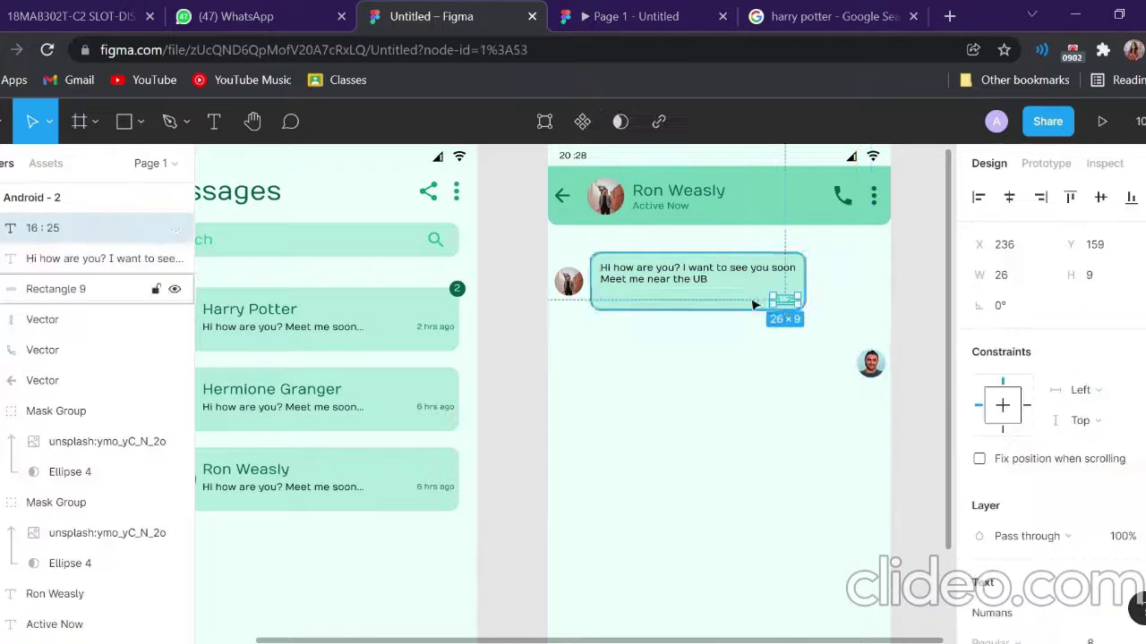
key("ctrl+v")
left_click_drag(716, 286, 757, 367)
key("Escape")
Fill the reply bubble 007559 with EAFFFA text 'I am good!e?', and paste the bottom bar
left_click(785, 383)
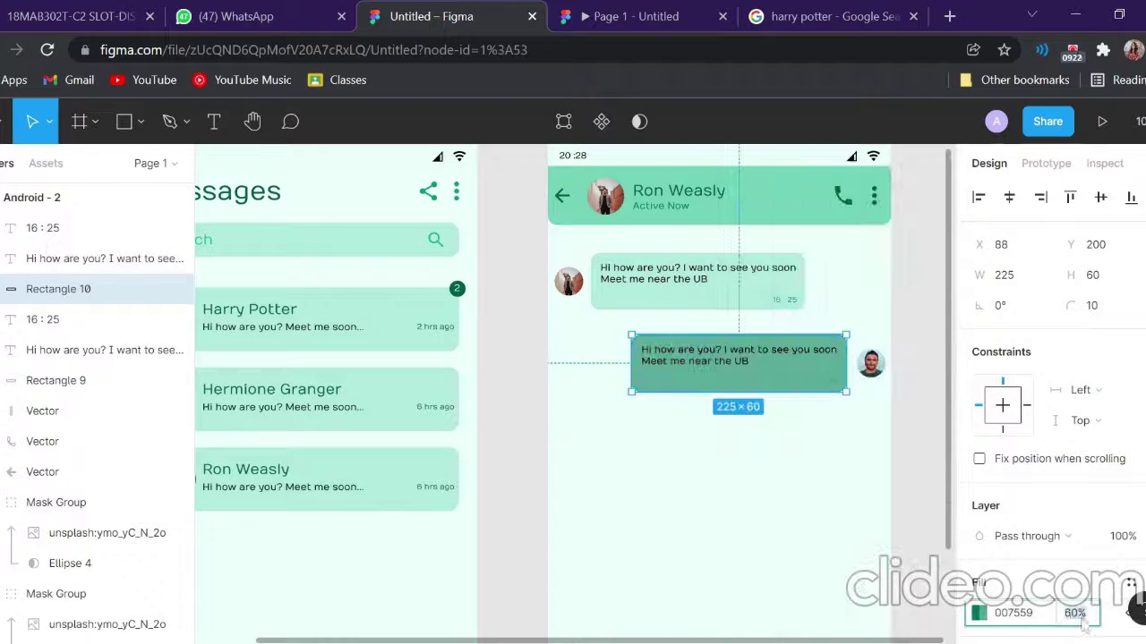
left_click(920, 549)
left_click(745, 379)
left_click(978, 437)
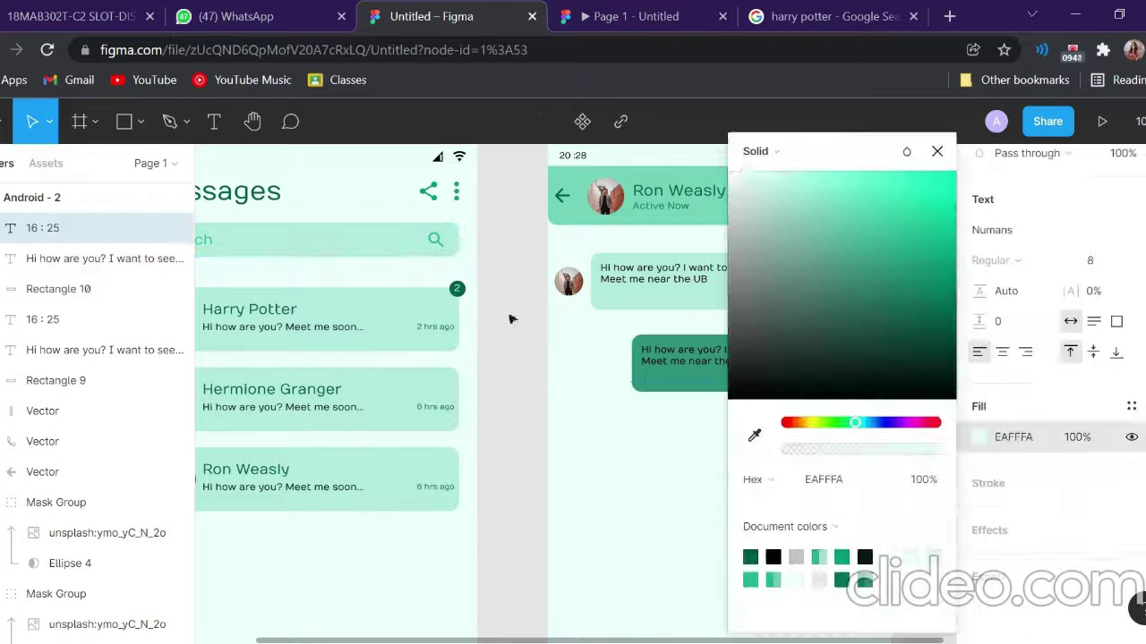
type("EAFFFA")
key("Return")
scroll(523, 452, "down", 2)
key("Return")
type("I am good!")
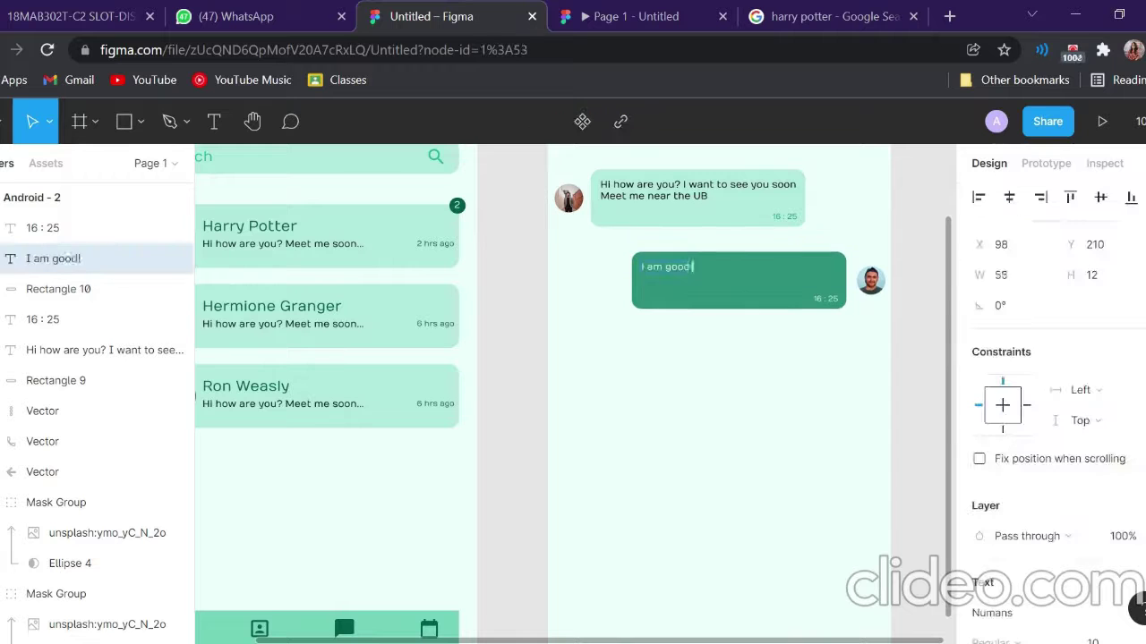
type("e?")
left_click(921, 515)
scroll(922, 514, "down", 2)
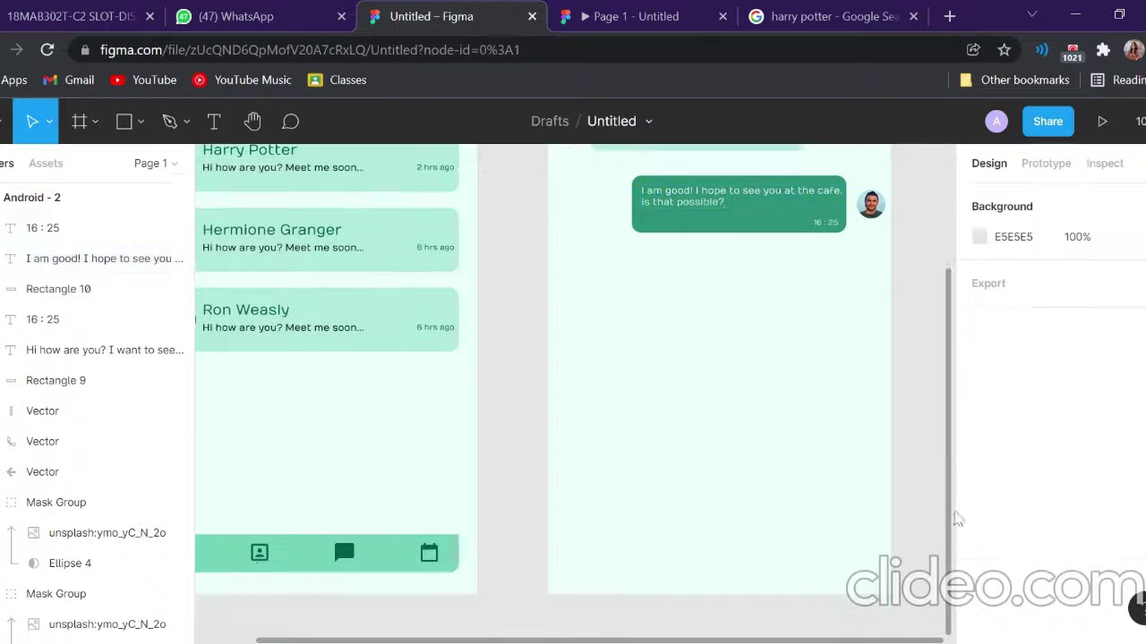
scroll(677, 384, "up", 3)
key("ctrl+v")
Move the message bar to the bottom and add a 'Type a message' placeholder
left_click_drag(716, 243, 821, 519)
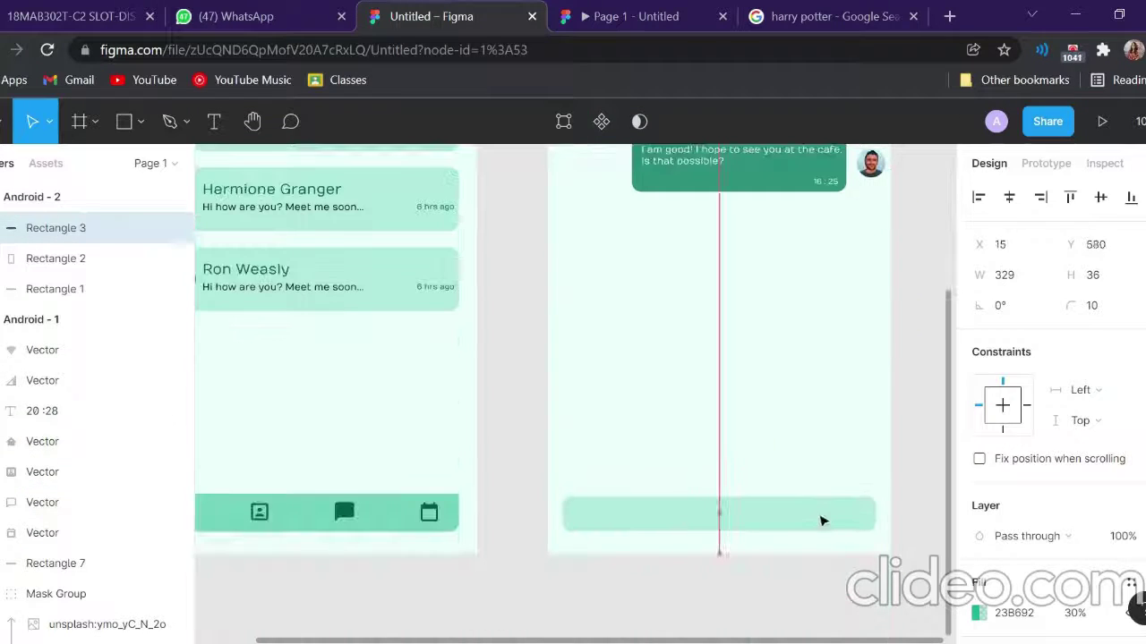
left_click(918, 369)
scroll(917, 368, "up", 1)
key("ctrl+v")
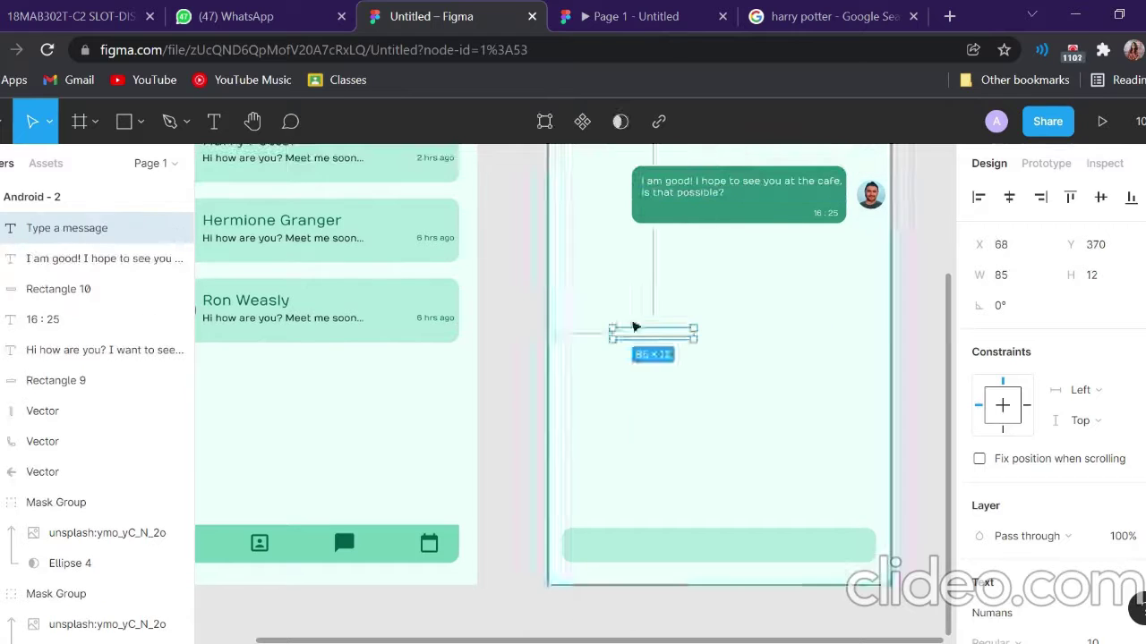
scroll(1052, 447, "down", 5)
left_click(978, 437)
type("a")
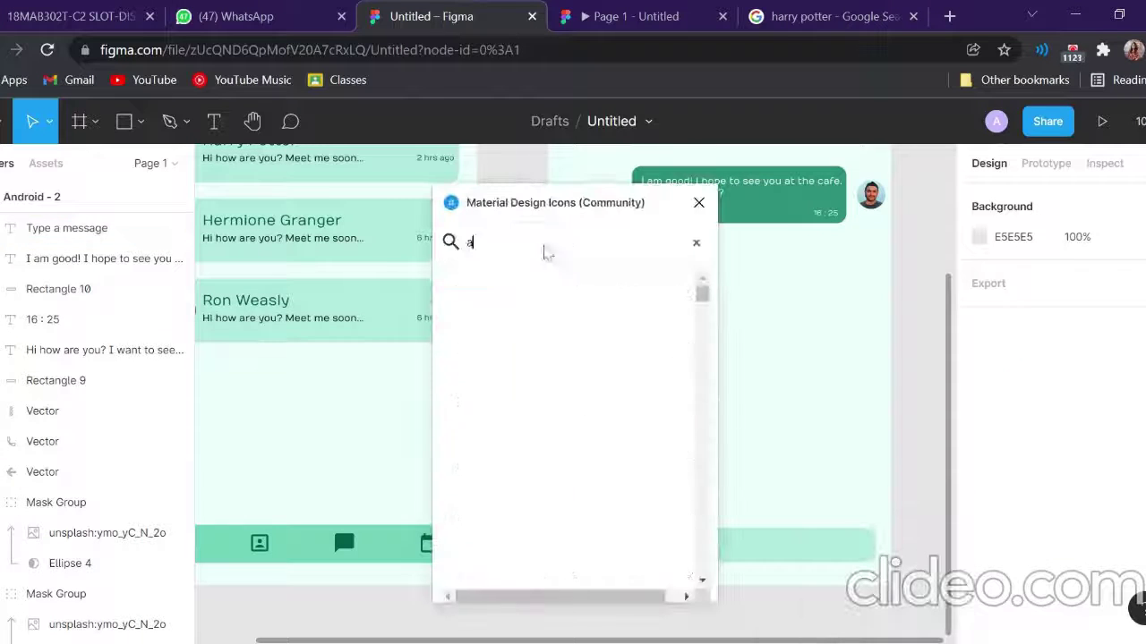
Insert paperclip and smiley icons and move the paperclip into the message bar
left_click(466, 297)
left_click(467, 297)
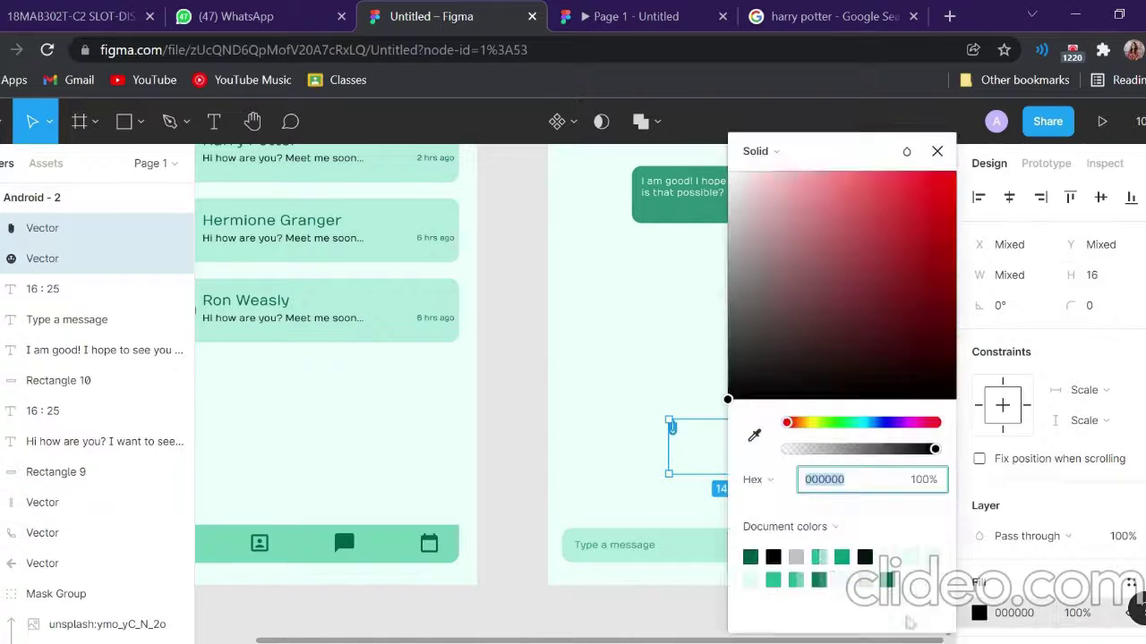
left_click_drag(673, 431, 837, 553)
key("shift+1")
left_click(865, 192)
Link the Harry Potter card to Android - 2 and tap it in the presentation preview
left_click(1056, 169)
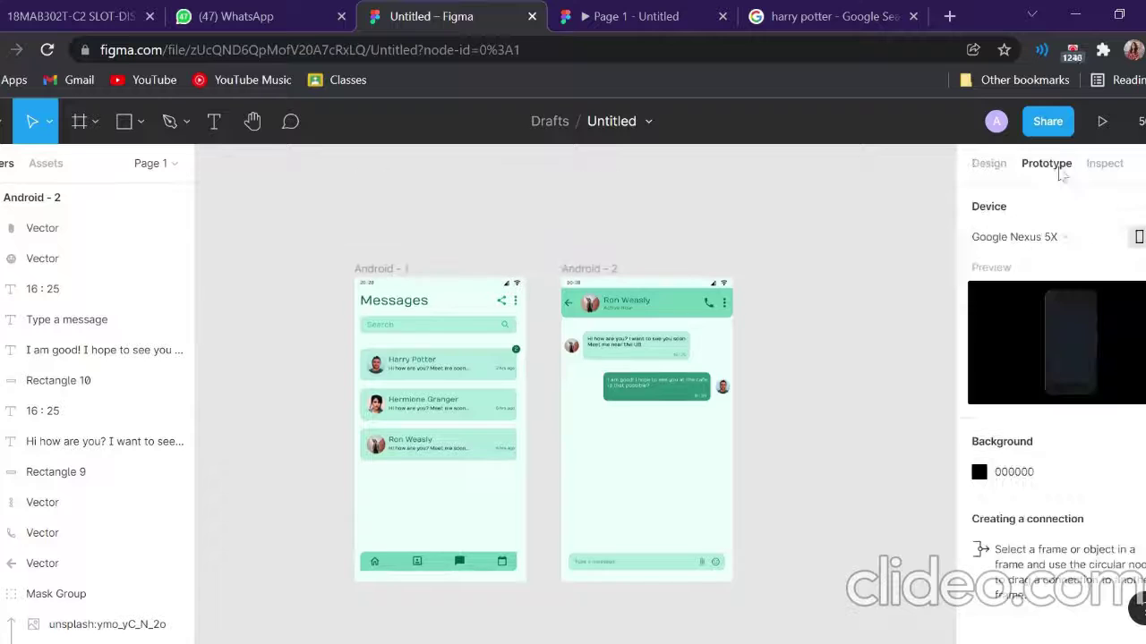
left_click_drag(515, 364, 552, 303)
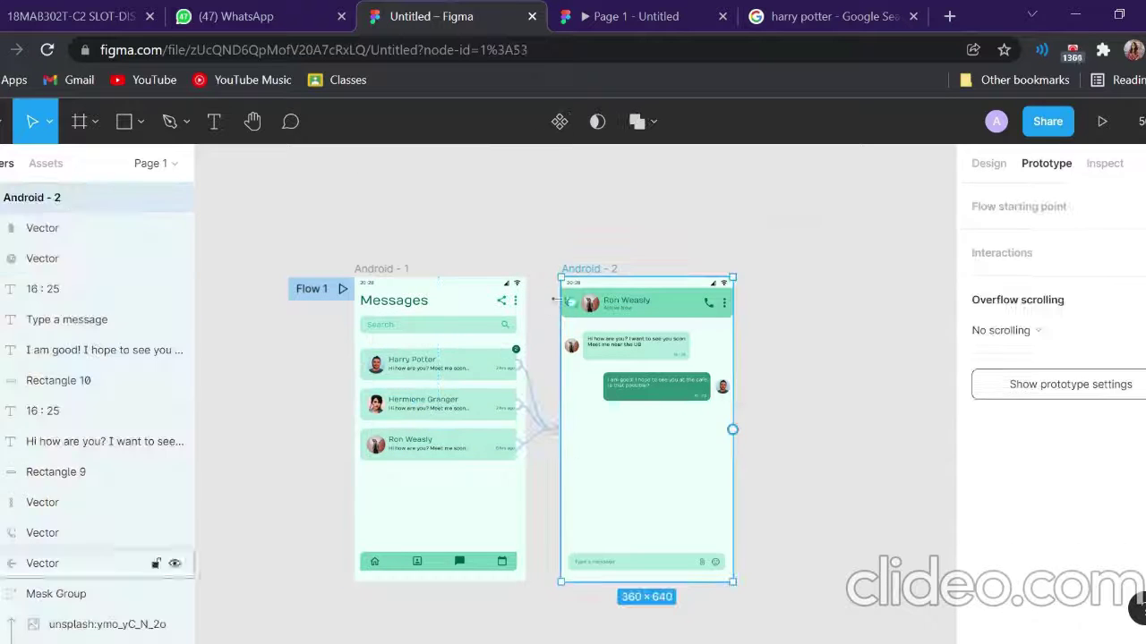
left_click(1101, 121)
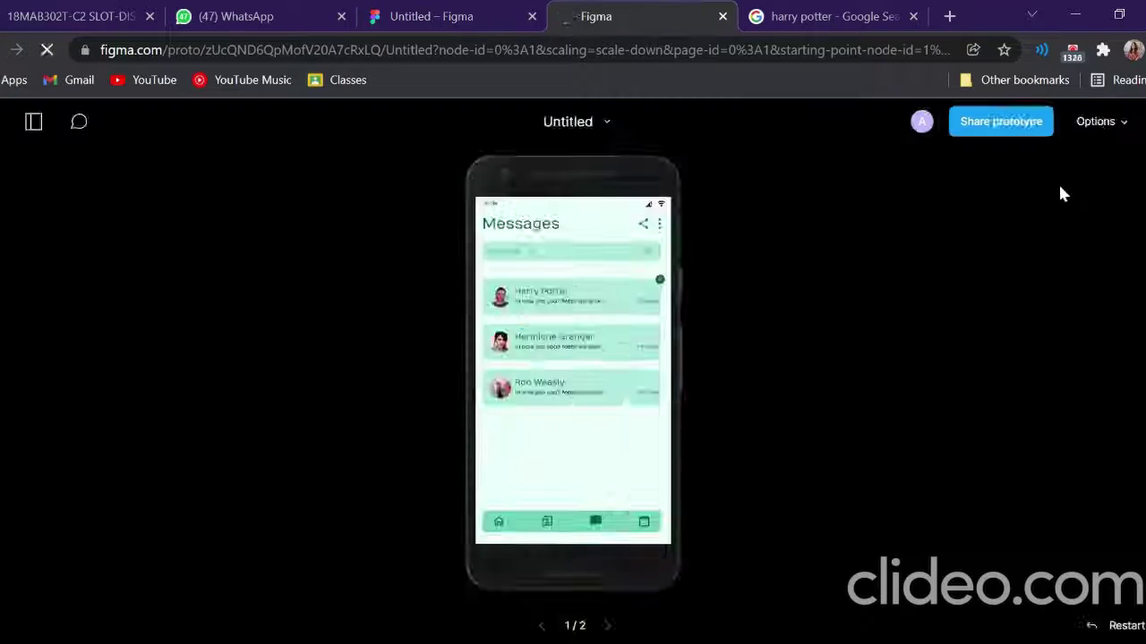
left_click(625, 296)
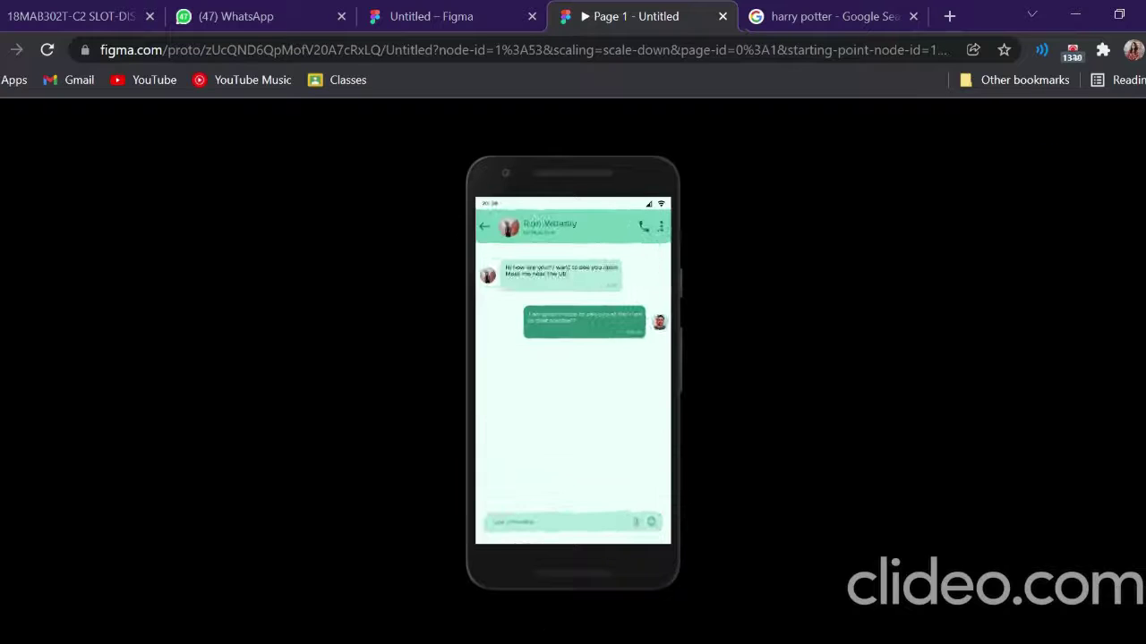